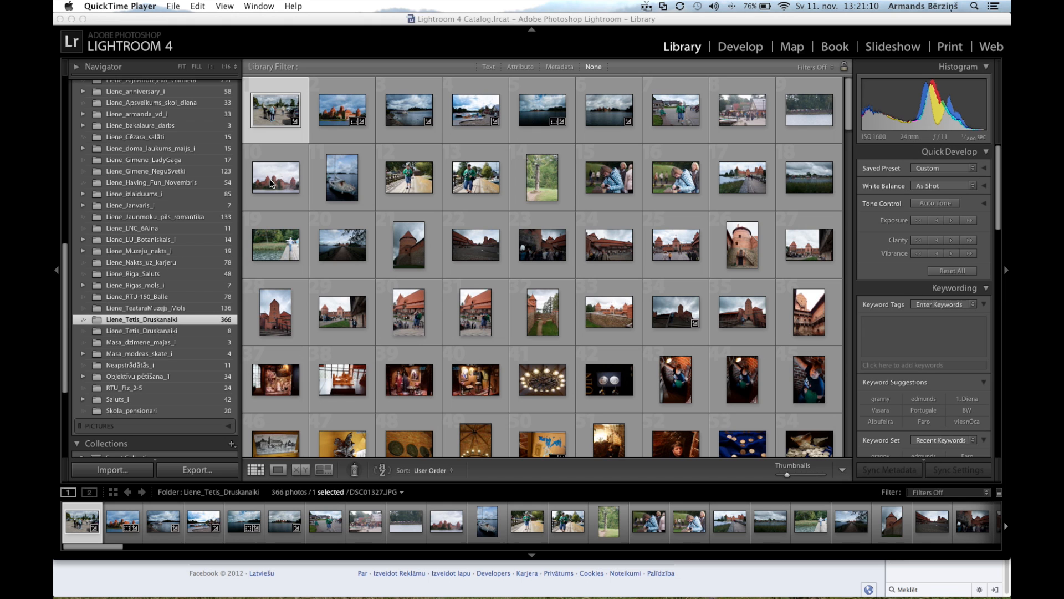
- Show the photos of all folders from A65_test_i through Skola_pensionari together in the Library
scroll(166, 317, "down", 1)
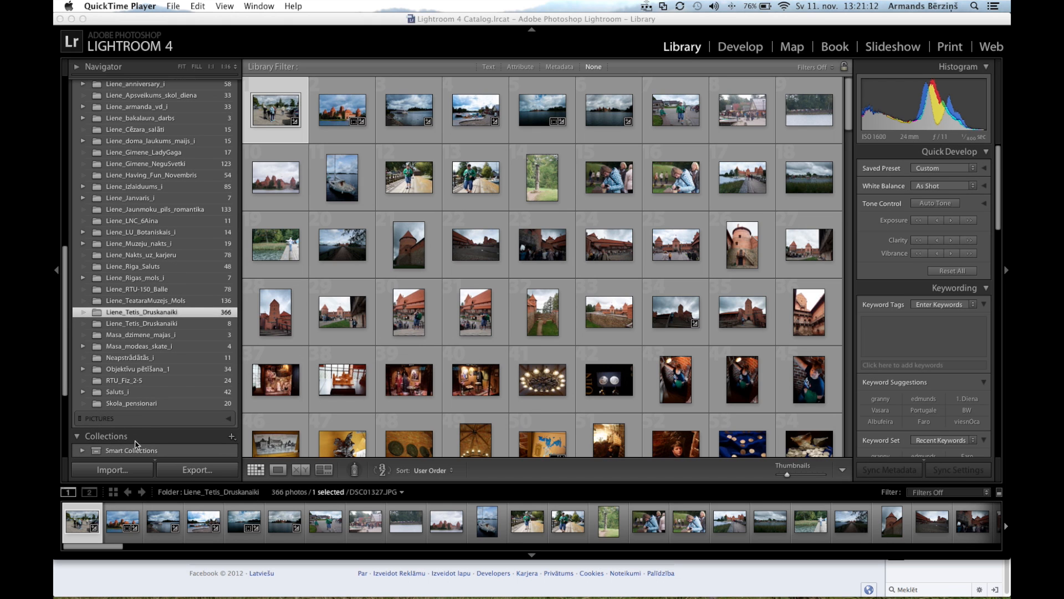
left_click(149, 408)
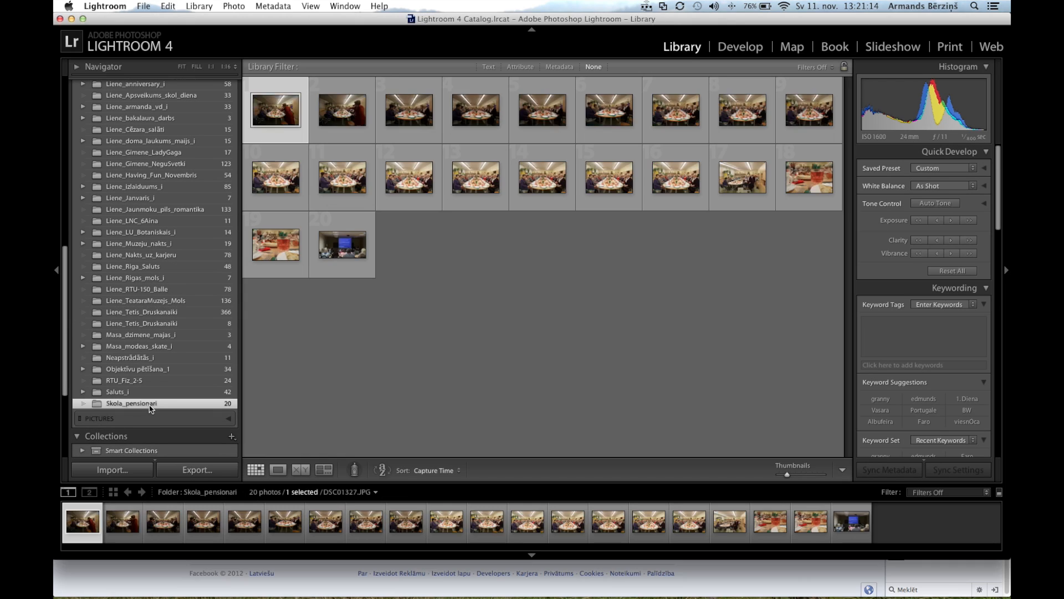
scroll(144, 249, "up", 10)
scroll(143, 209, "up", 3)
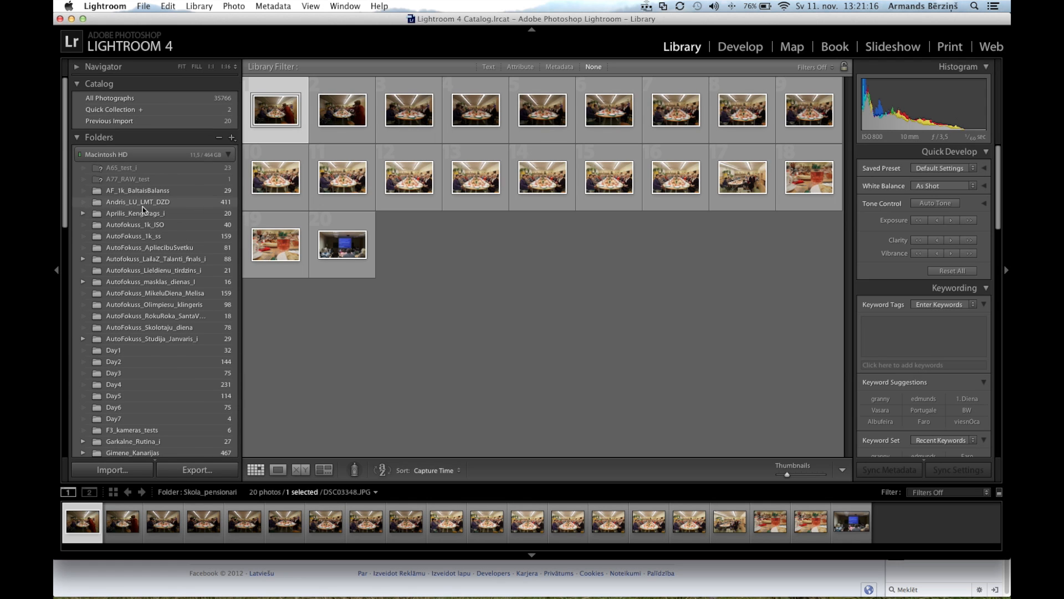
left_click(151, 169)
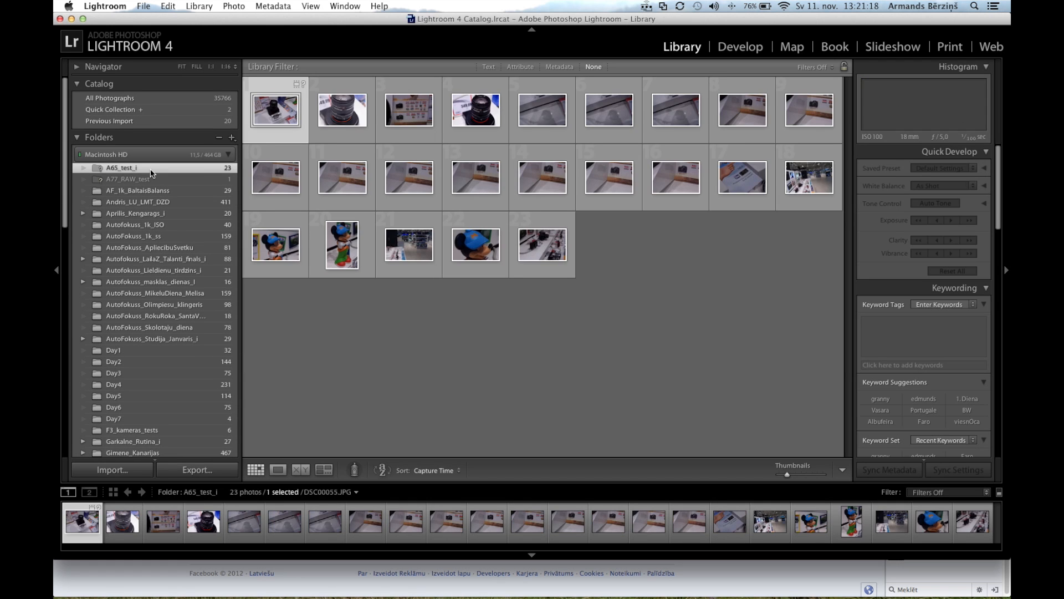
scroll(147, 250, "down", 15)
scroll(147, 349, "down", 1)
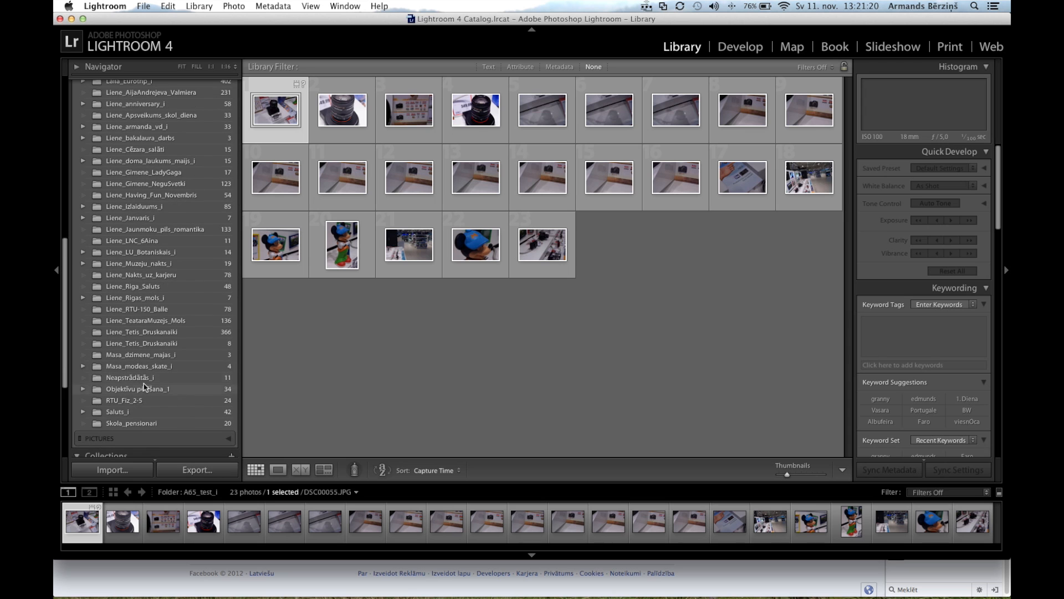
left_click(145, 422, "shift")
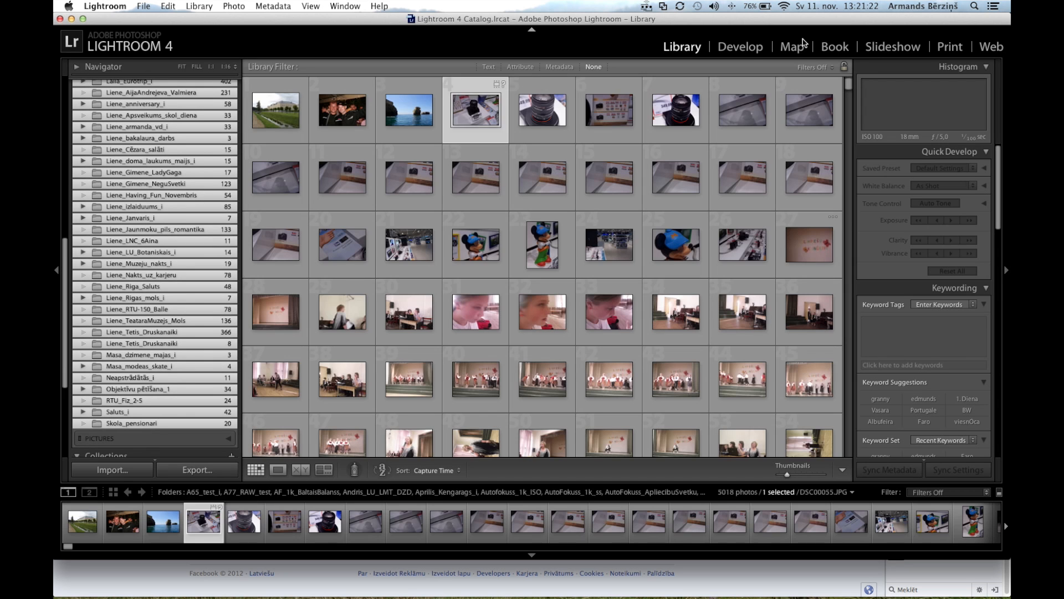
- Switch to the Map module and locate the nine-photo marker west of Stratená in Slovakia
left_click(793, 49)
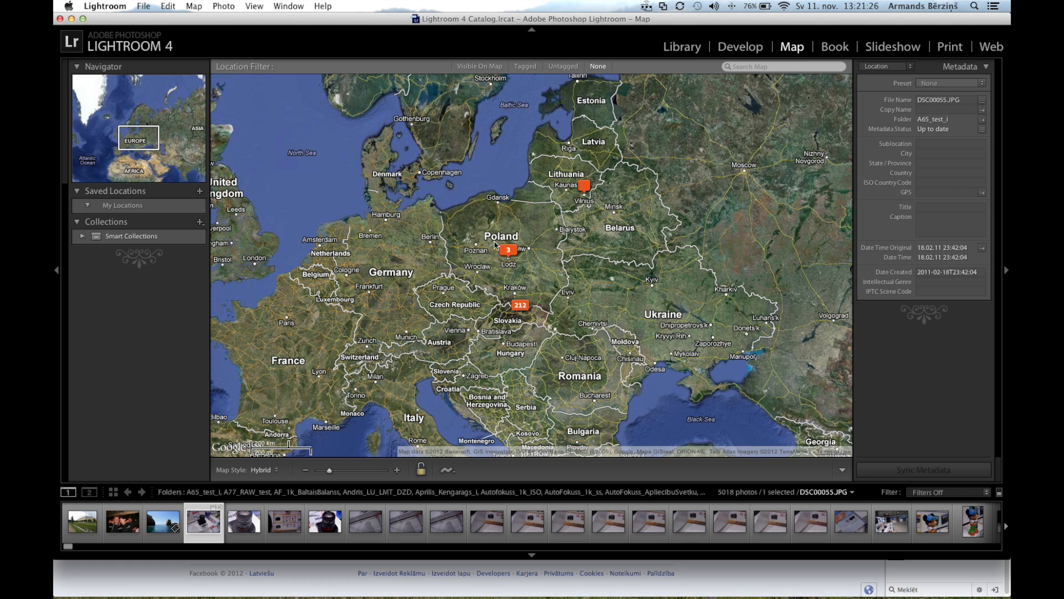
left_click_drag(579, 229, 537, 232)
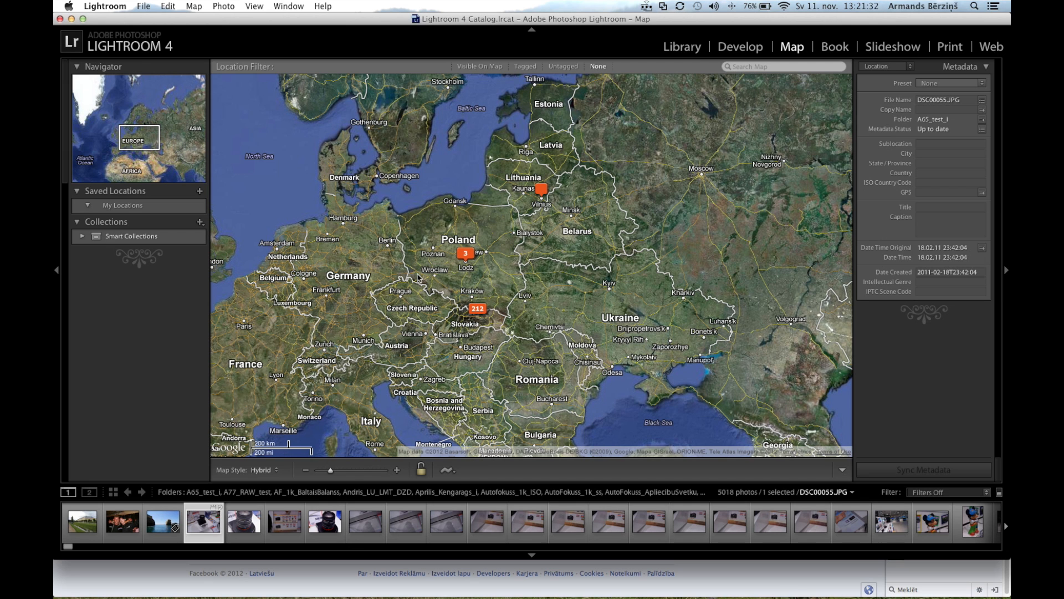
scroll(475, 334, "up", 2)
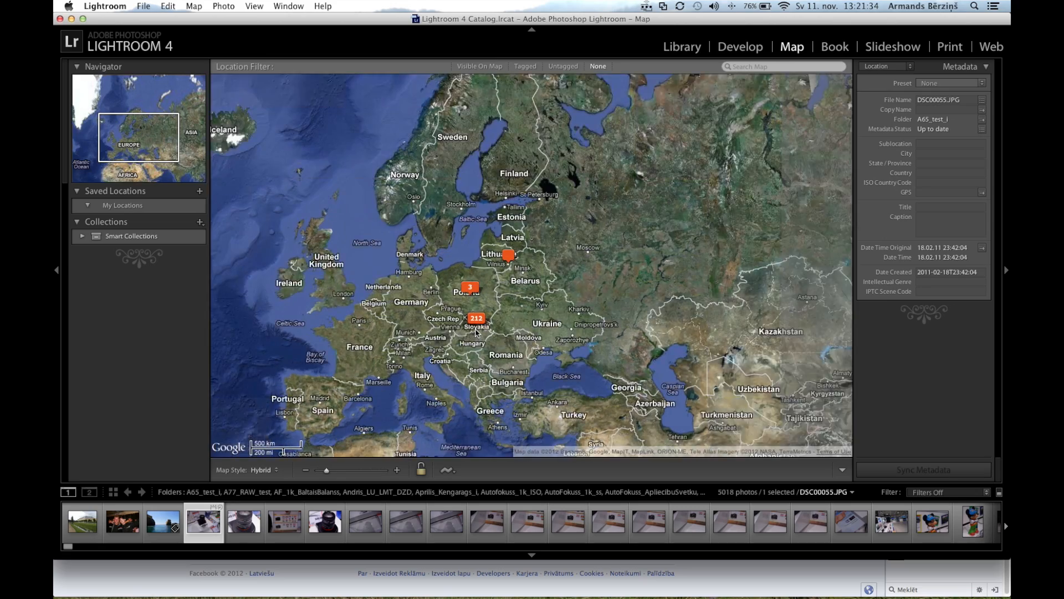
scroll(459, 252, "up", 2)
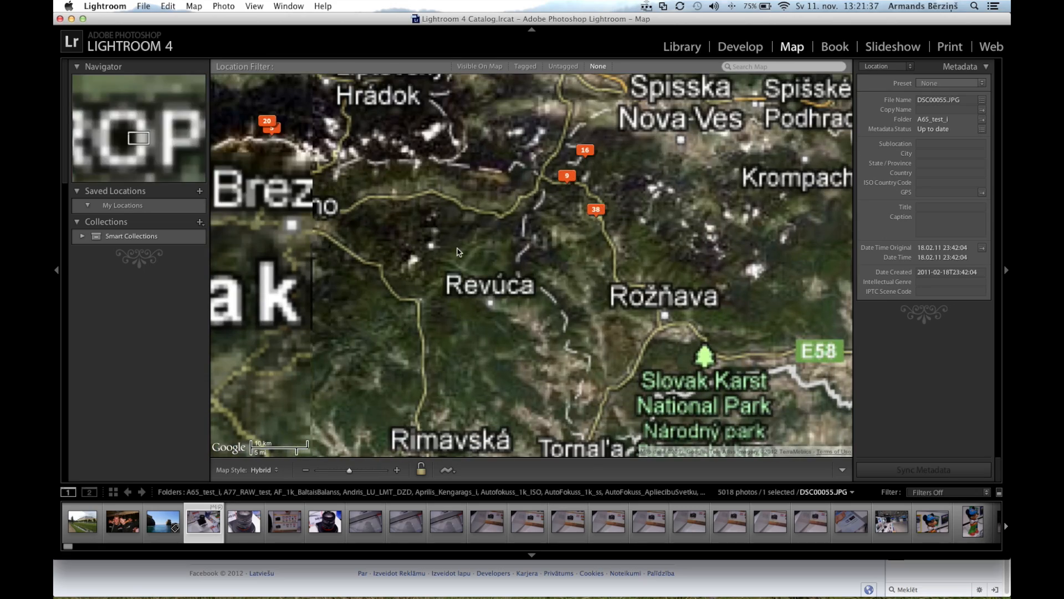
left_click_drag(611, 200, 605, 254)
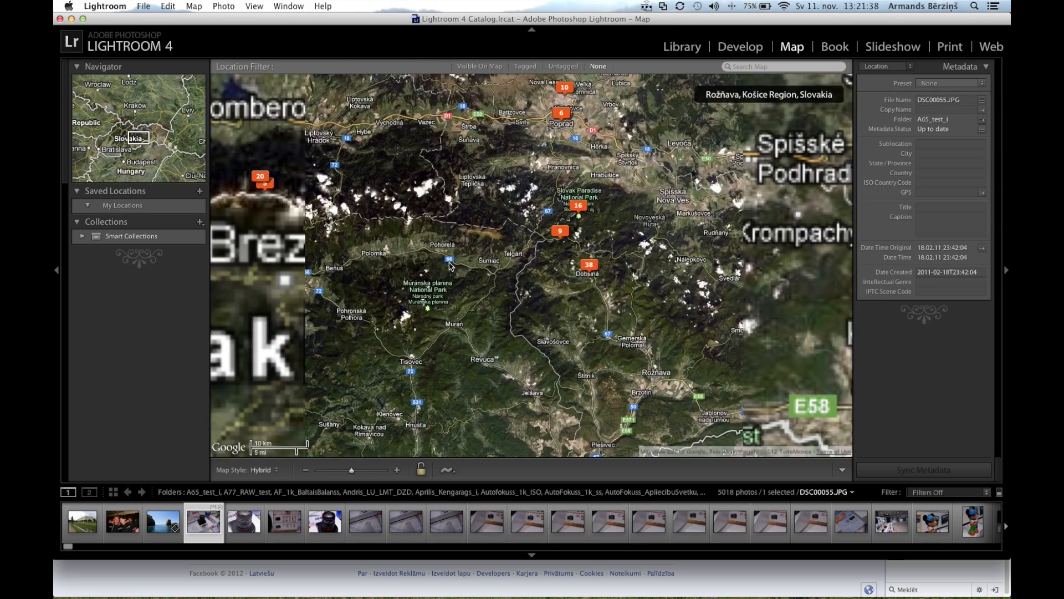
scroll(605, 253, "up", 1)
scroll(604, 254, "up", 3)
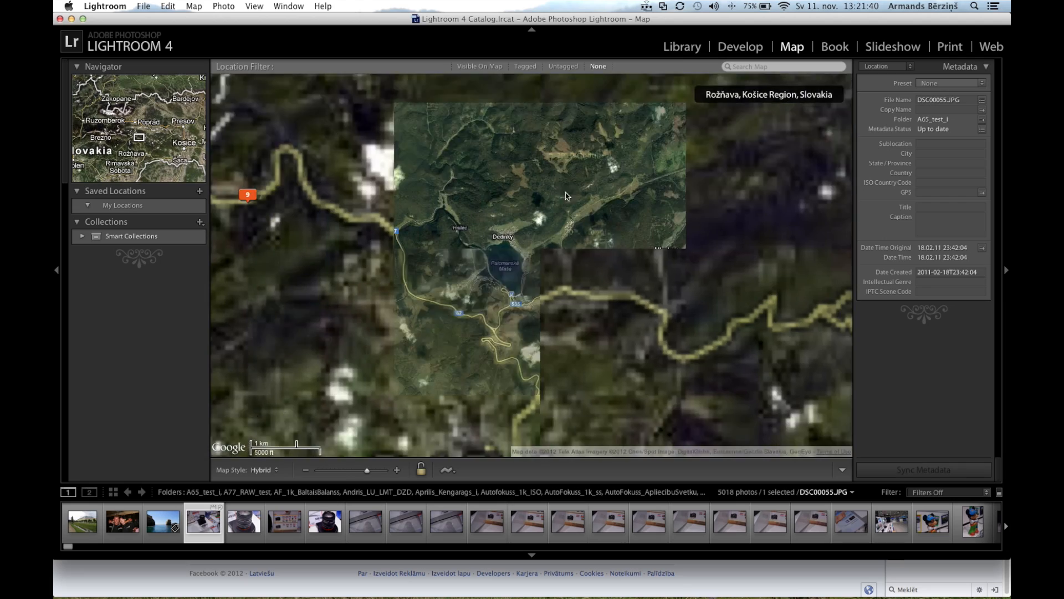
left_click_drag(246, 84, 397, 244)
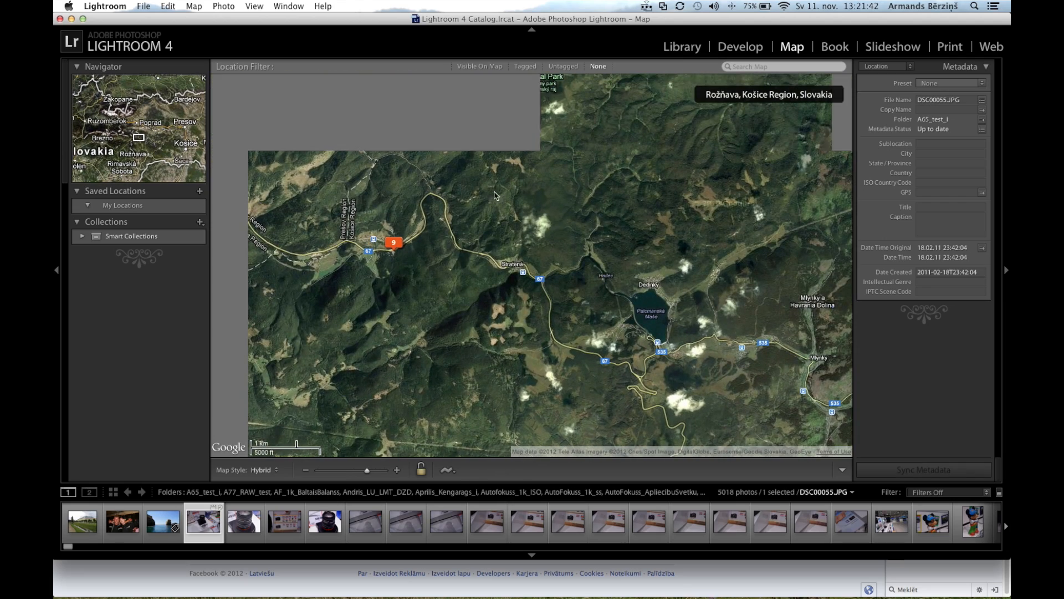
- Preview the photos pinned at the marker west of Stratená one after another
left_click(395, 244)
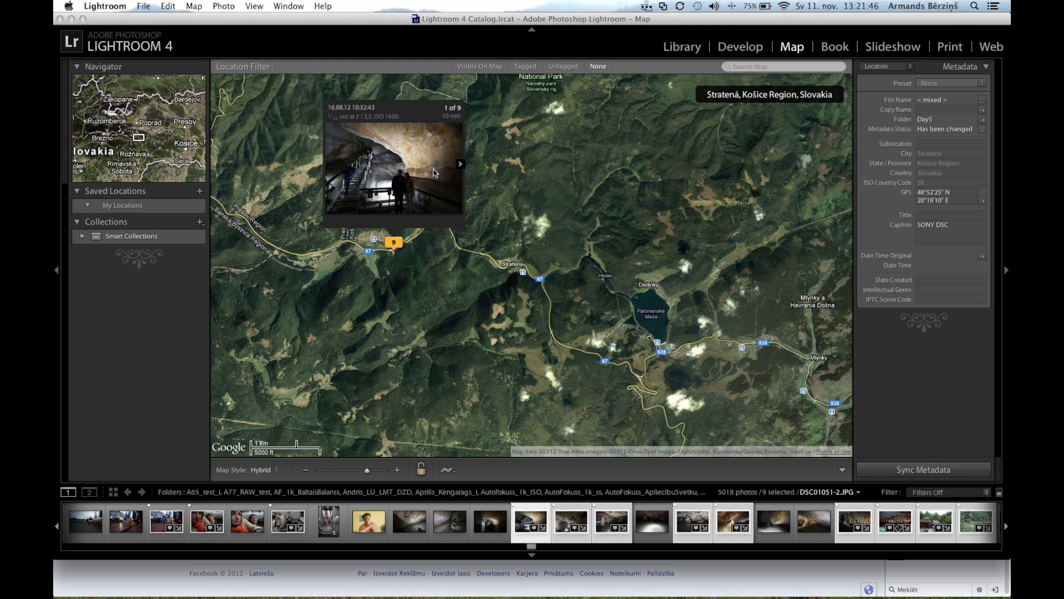
left_click(460, 164)
left_click(460, 164)
left_click(460, 164)
left_click(460, 164)
left_click(460, 164)
left_click(460, 165)
left_click(460, 165)
- Preview the photos pinned at the 16-photo marker in Slovak Paradise National Park, and close the preview
left_click_drag(549, 178, 482, 336)
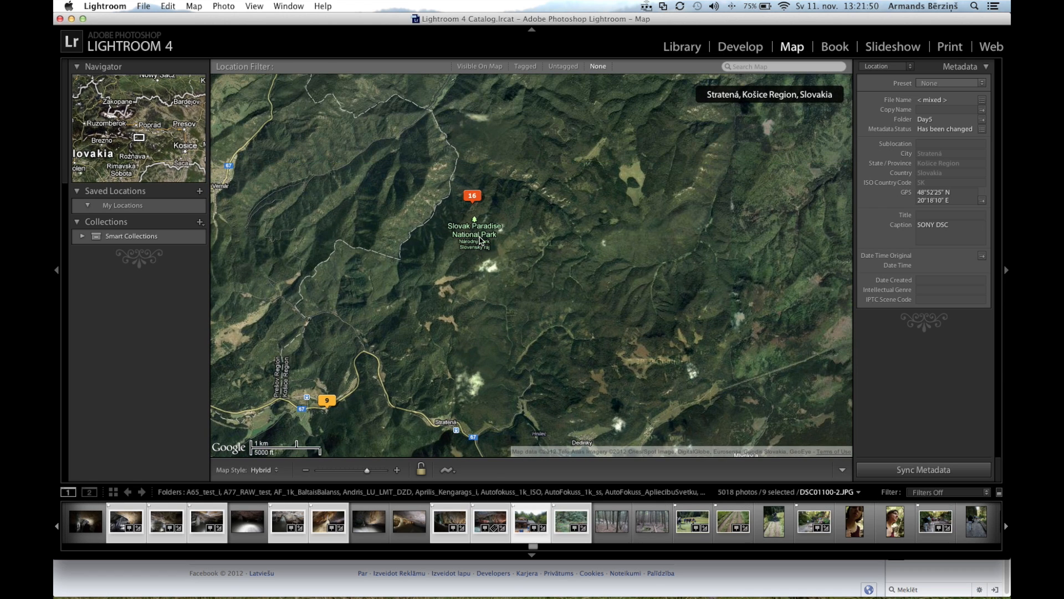
left_click(475, 201)
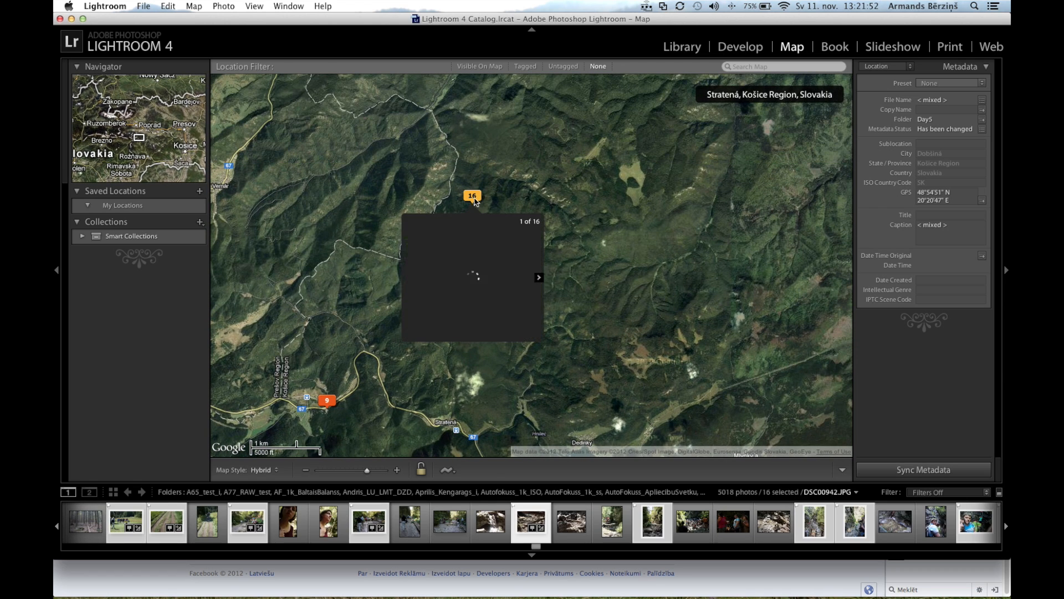
left_click(558, 280)
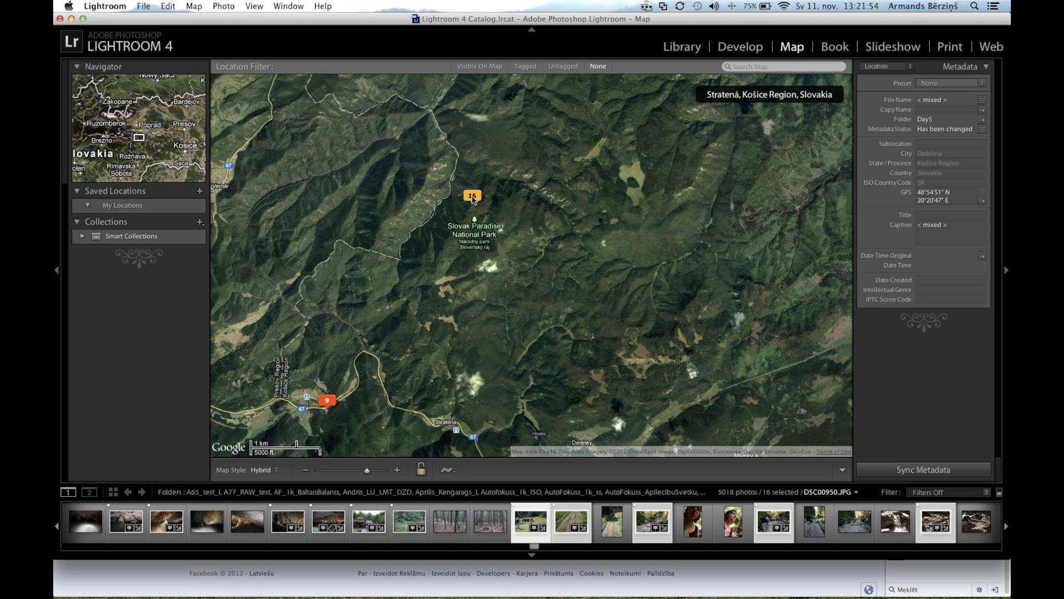
left_click(472, 199)
left_click(539, 278)
left_click(539, 279)
left_click(539, 278)
left_click(539, 278)
left_click(539, 279)
left_click(539, 278)
left_click(538, 278)
left_click(617, 252)
- Examine how the photo markers are spread around Slovak Paradise National Park and Dobšiná
scroll(539, 228, "up", 2)
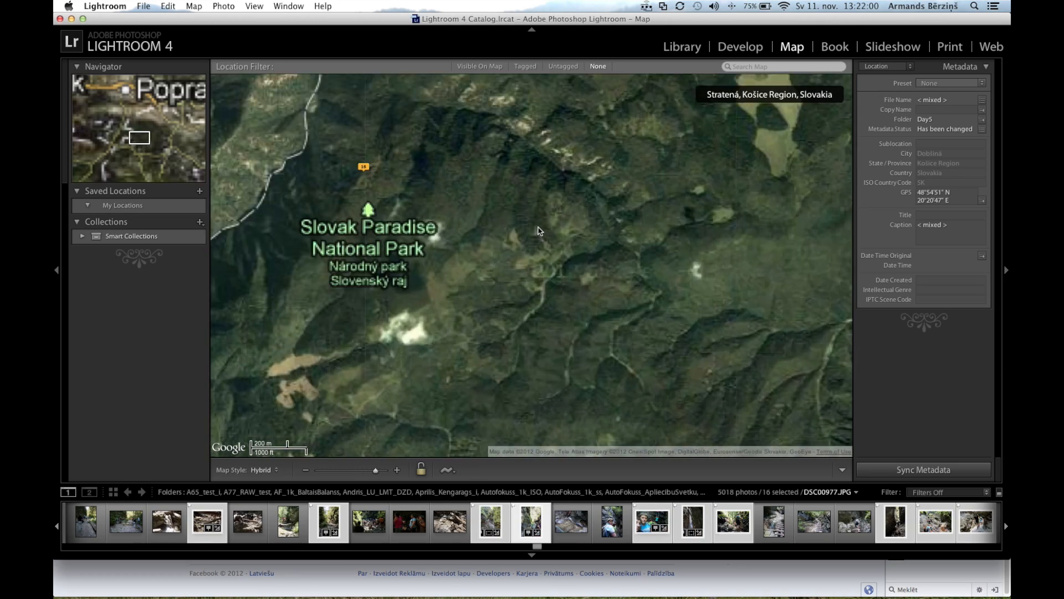
scroll(501, 225, "down", 2)
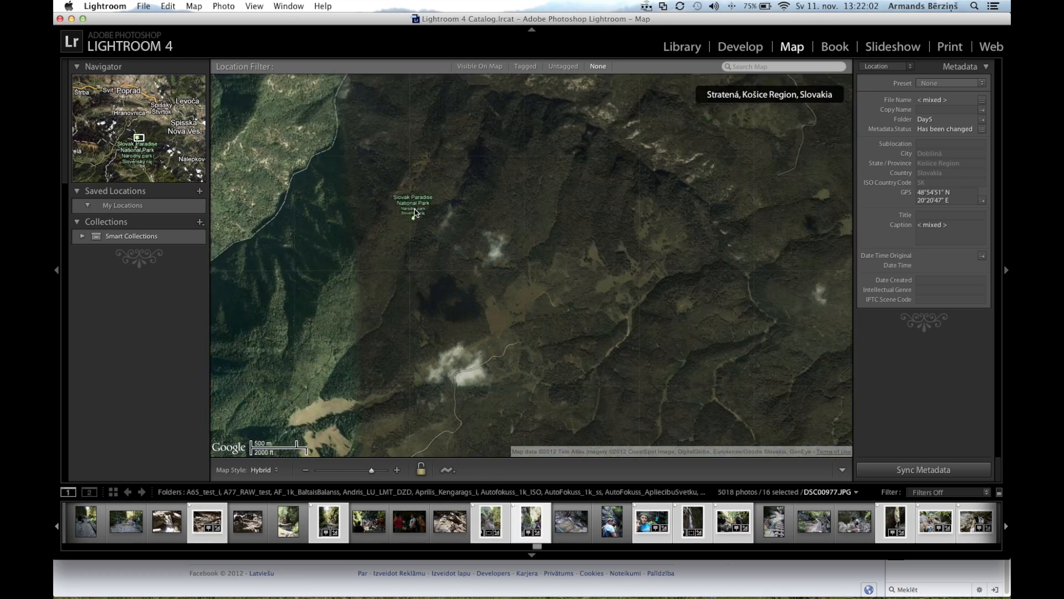
scroll(415, 212, "down", 2)
left_click_drag(451, 246, 600, 198)
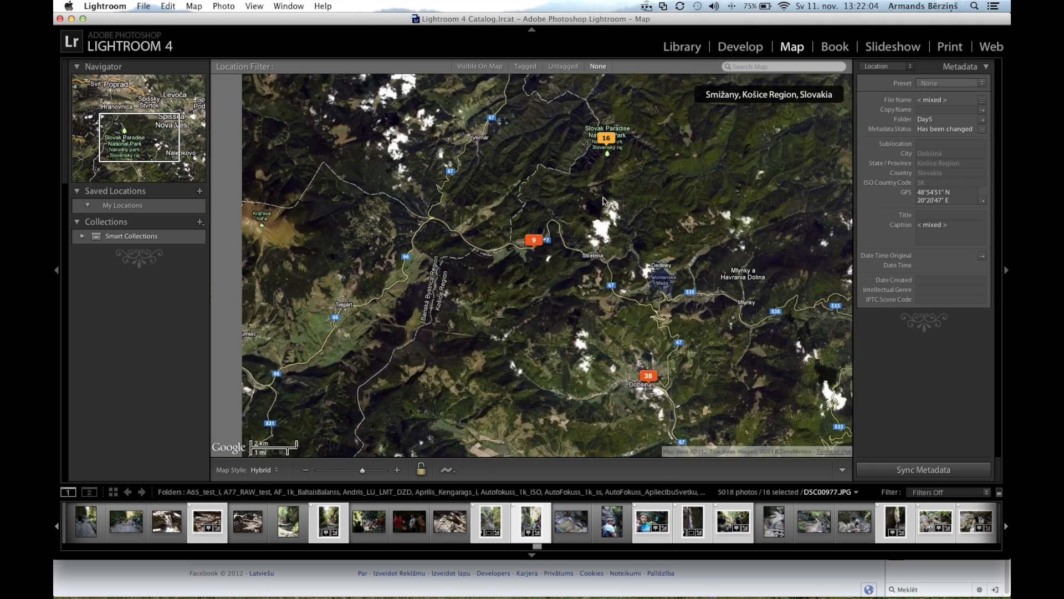
left_click_drag(302, 229, 345, 157)
scroll(521, 224, "down", 1)
scroll(403, 210, "down", 1)
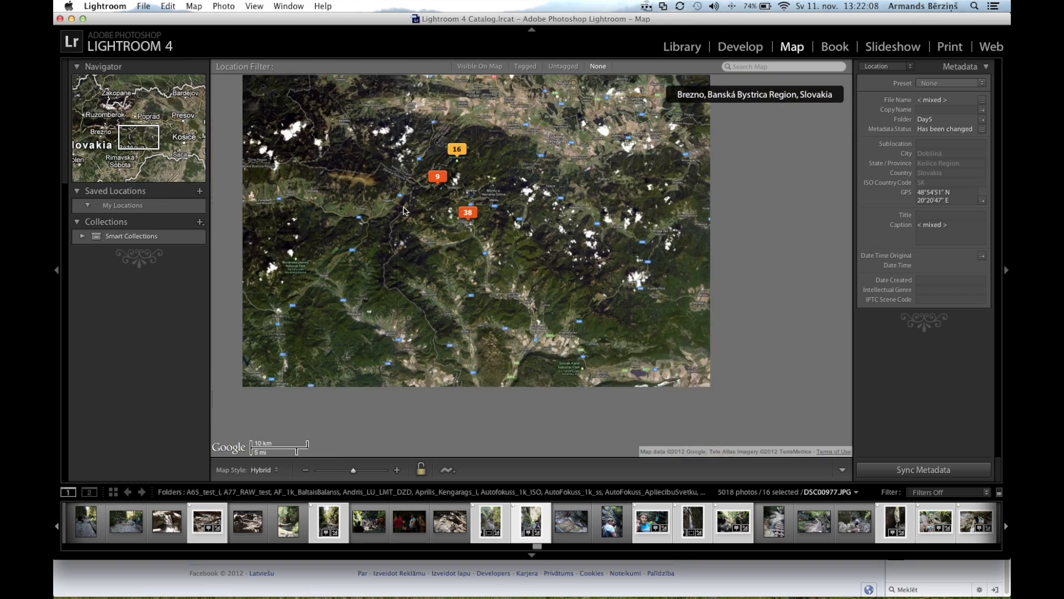
left_click_drag(403, 191, 392, 263)
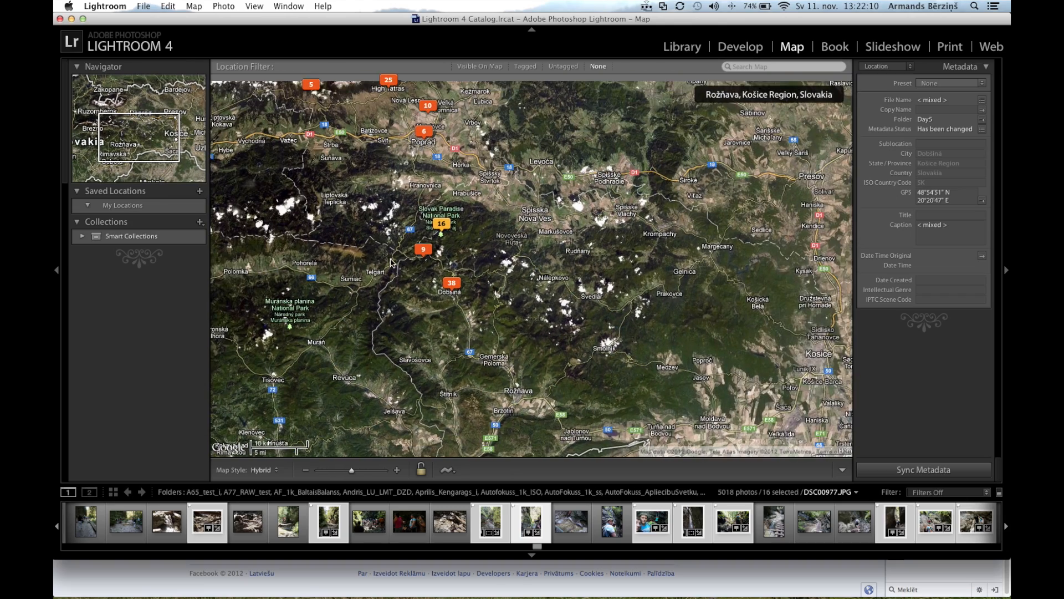
- Preview the photos pinned at the Poprad marker through to the last one, and close the preview
left_click_drag(399, 122, 416, 180)
scroll(417, 179, "up", 1)
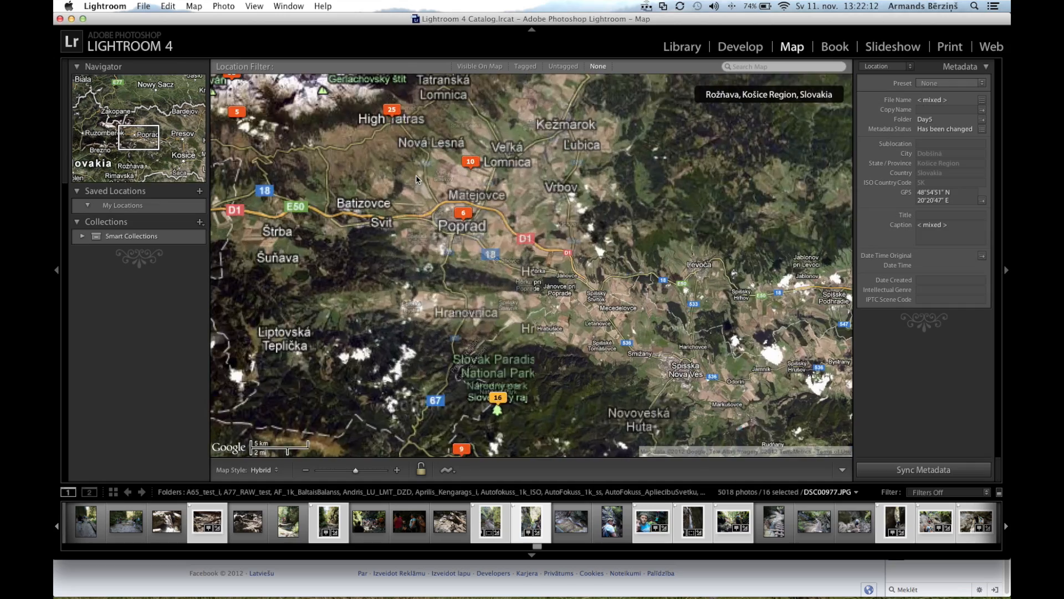
scroll(416, 179, "up", 2)
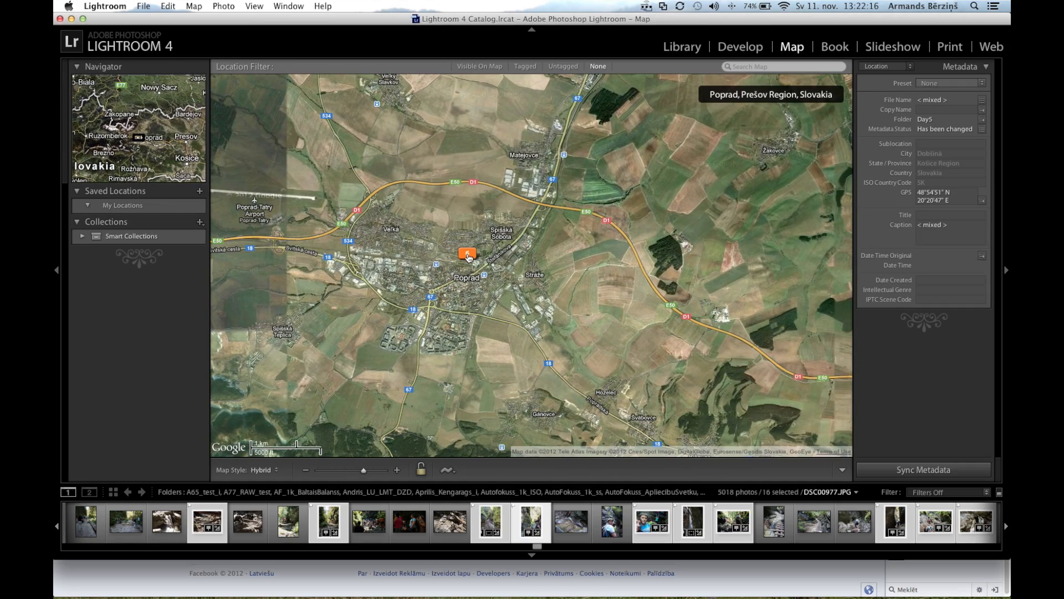
left_click(474, 257)
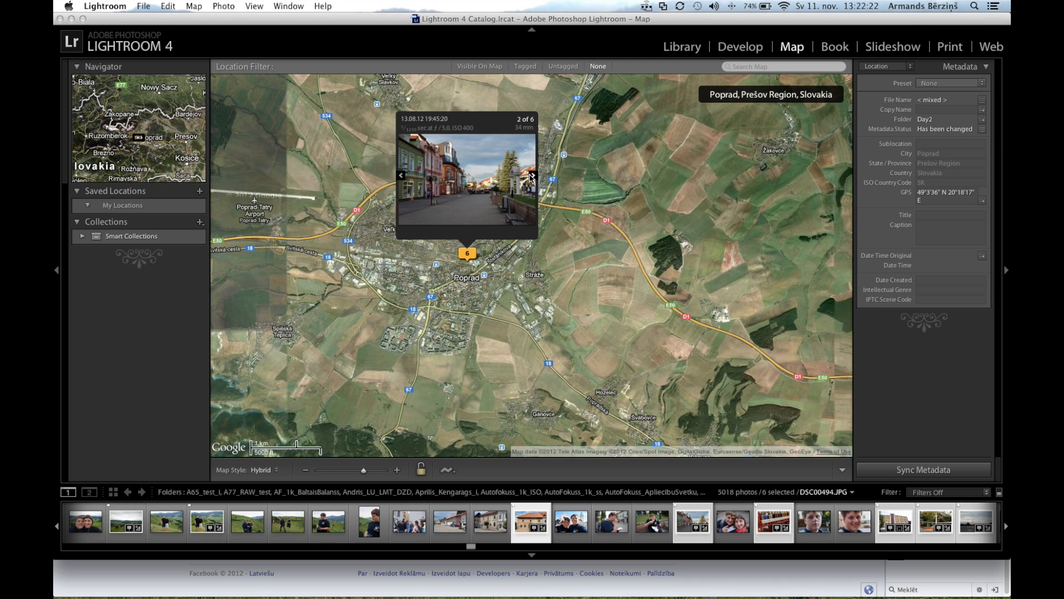
left_click(532, 177)
left_click(532, 177)
left_click(532, 177)
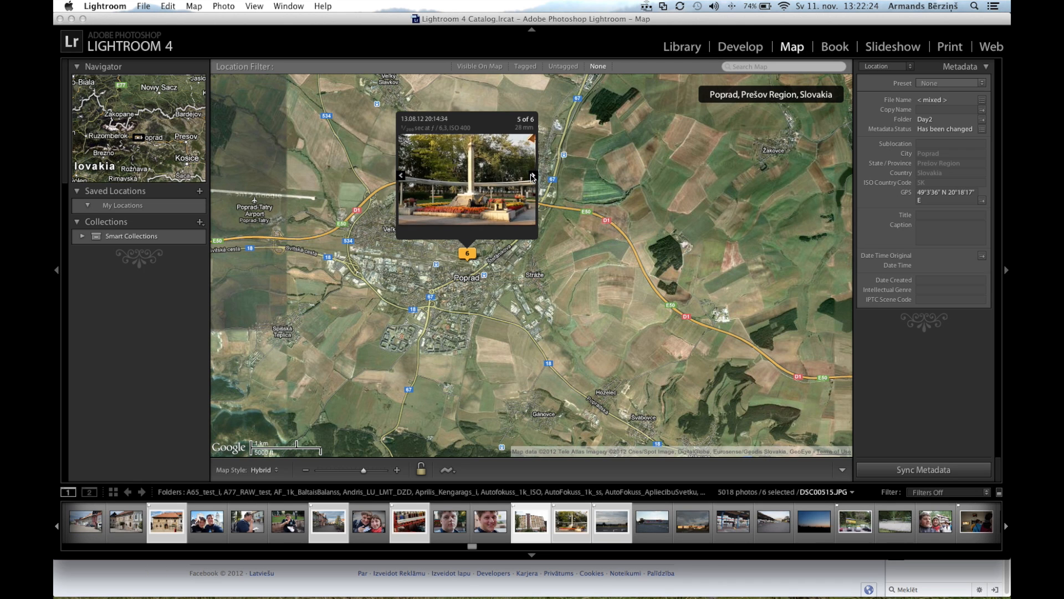
left_click(532, 178)
left_click(341, 176)
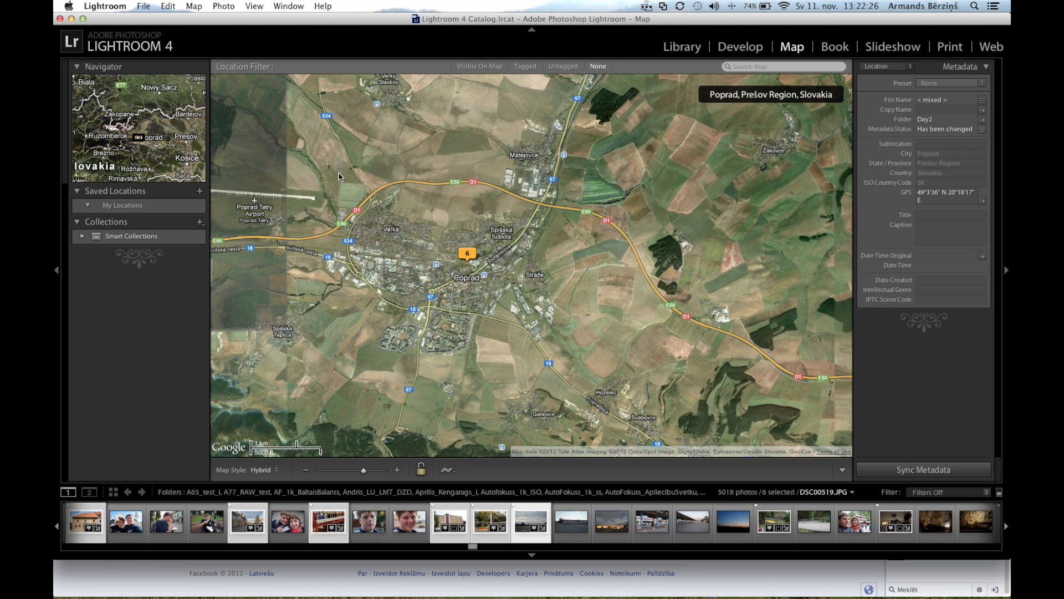
- Examine the photo markers across Slovakia, Poland and Lithuania on the map
scroll(341, 174, "down", 2)
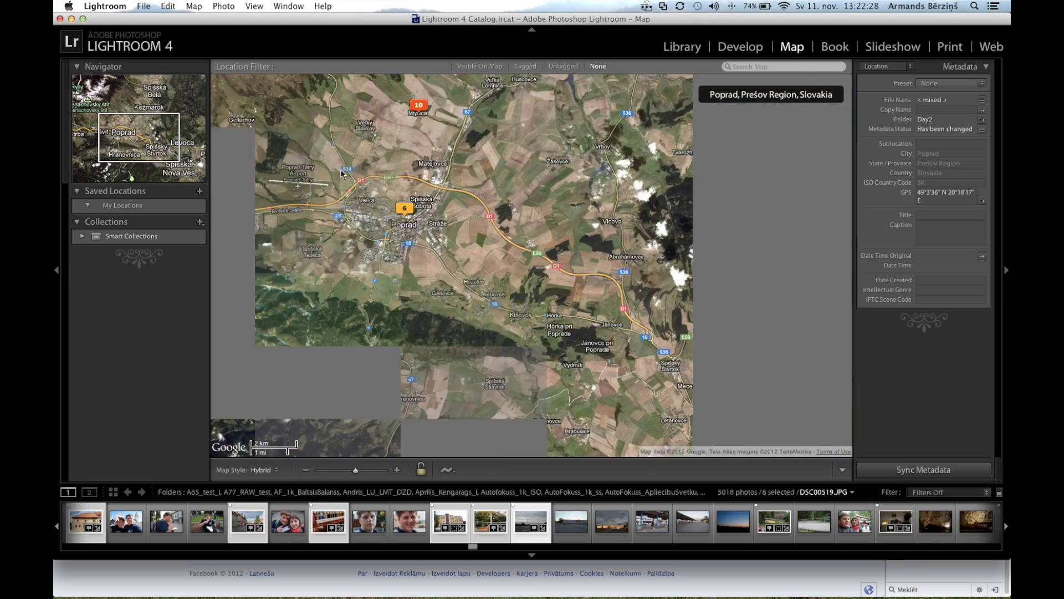
scroll(340, 174, "down", 1)
left_click_drag(341, 173, 401, 261)
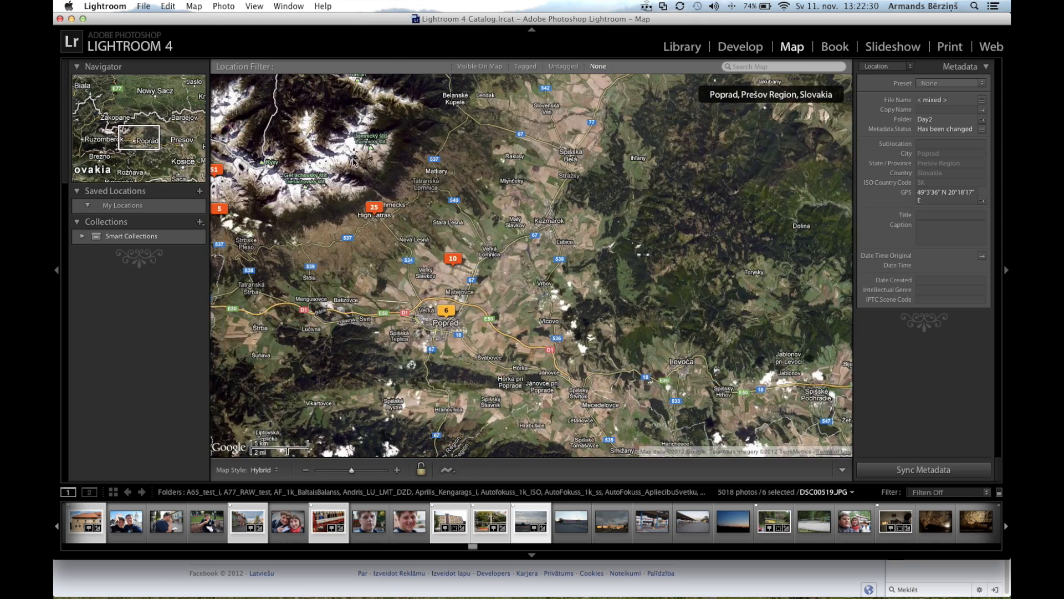
scroll(401, 262, "down", 1)
scroll(433, 254, "down", 3)
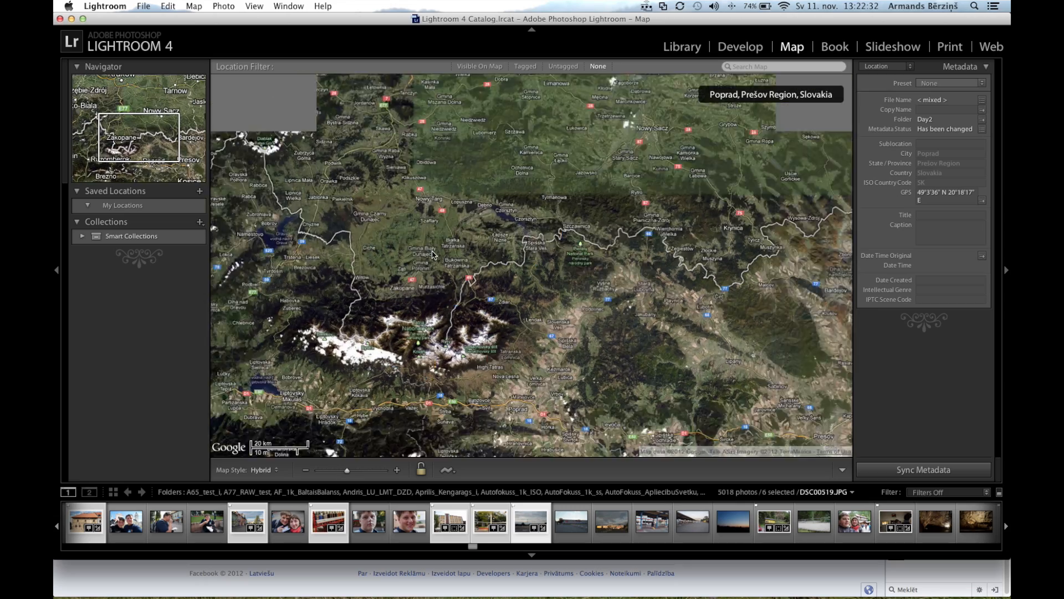
scroll(409, 244, "down", 1)
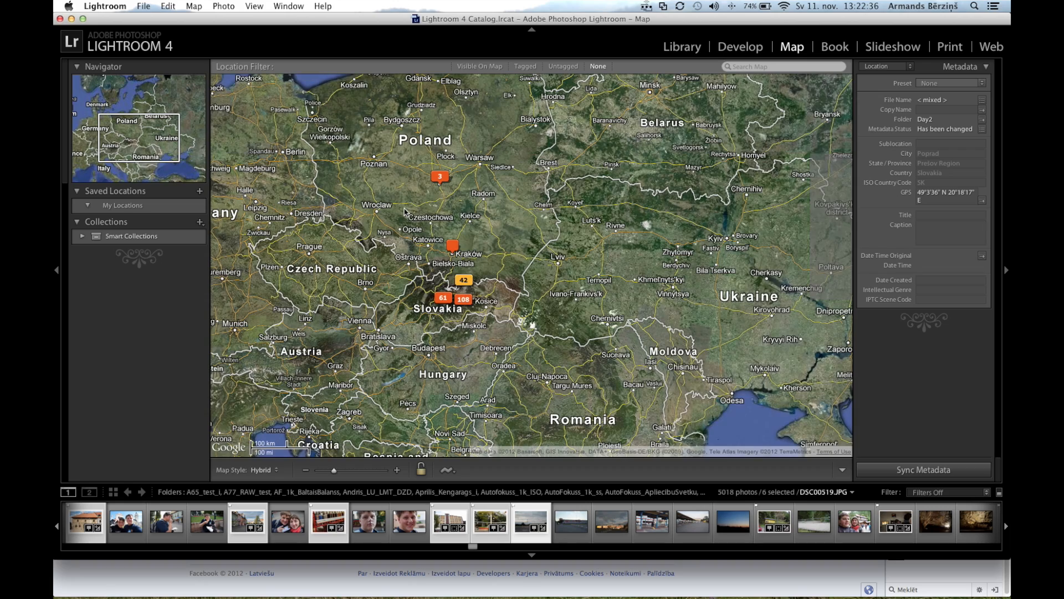
left_click_drag(573, 86, 540, 223)
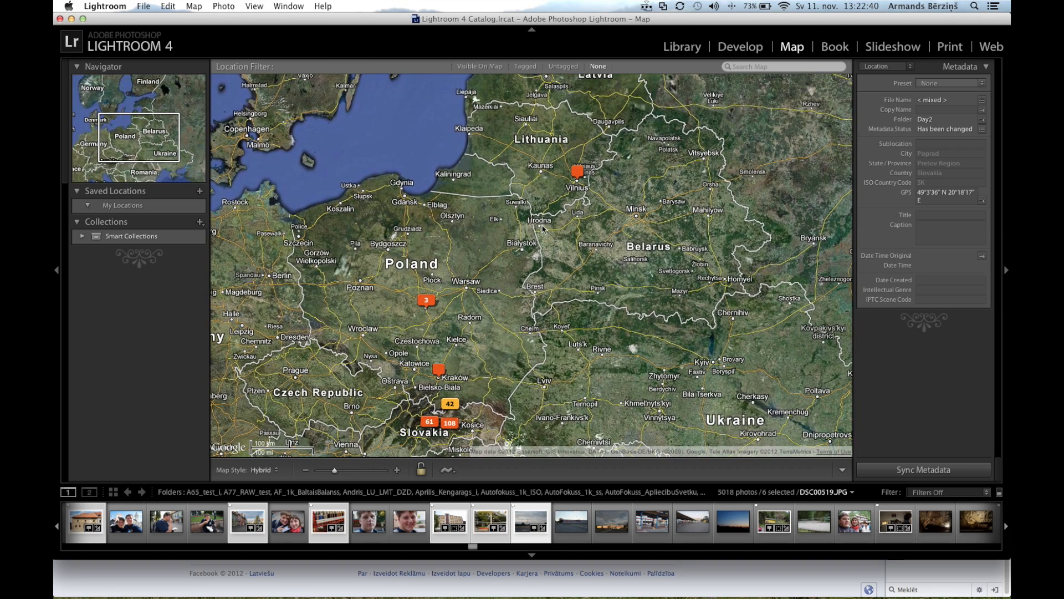
- Return to the Library module and show the photos of the 366-photo Druskanaiki folder
left_click(682, 48)
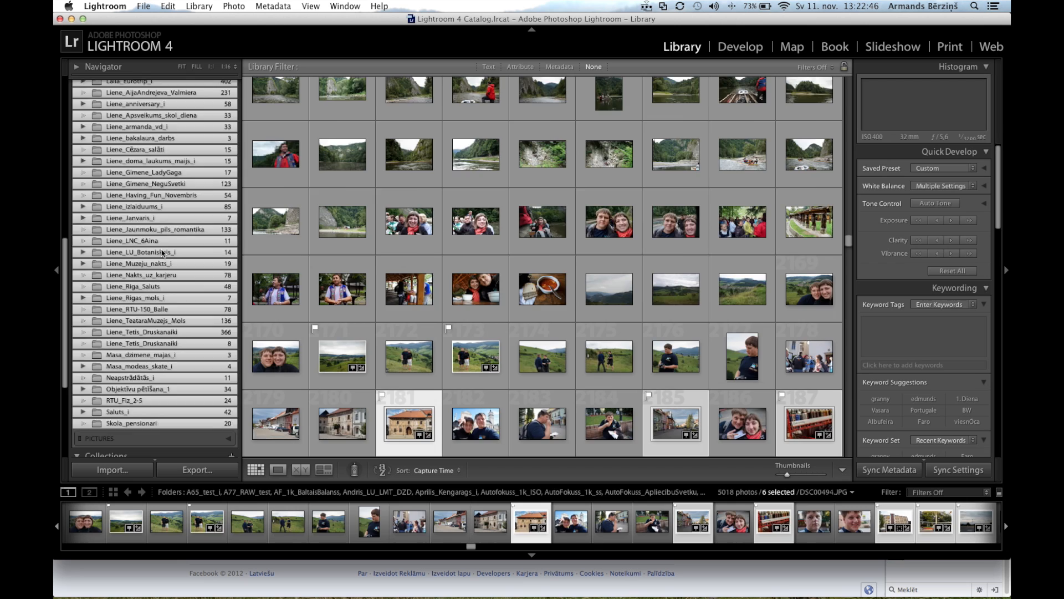
left_click(162, 253)
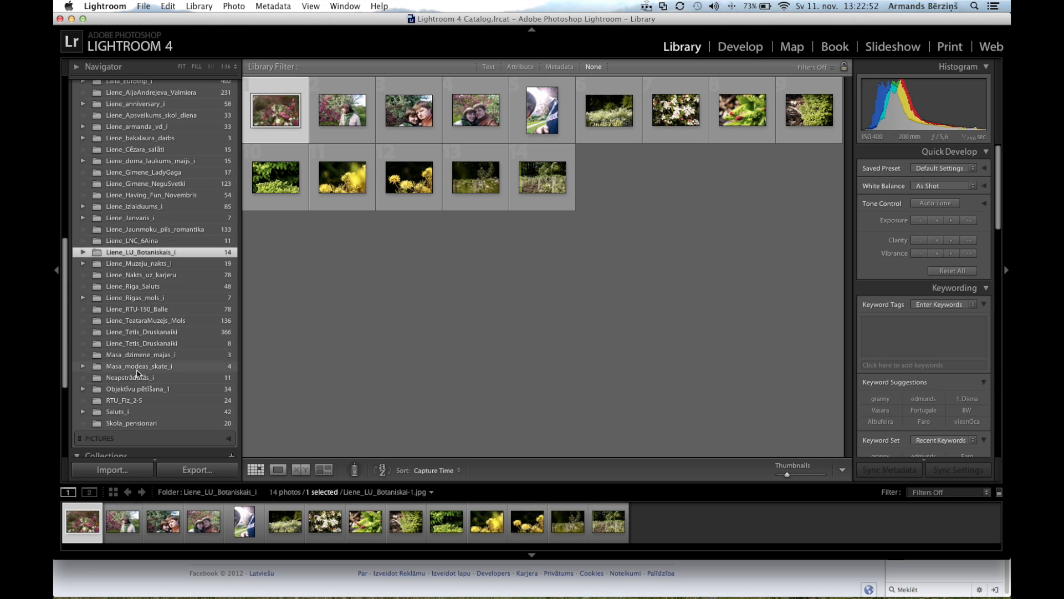
left_click(169, 334)
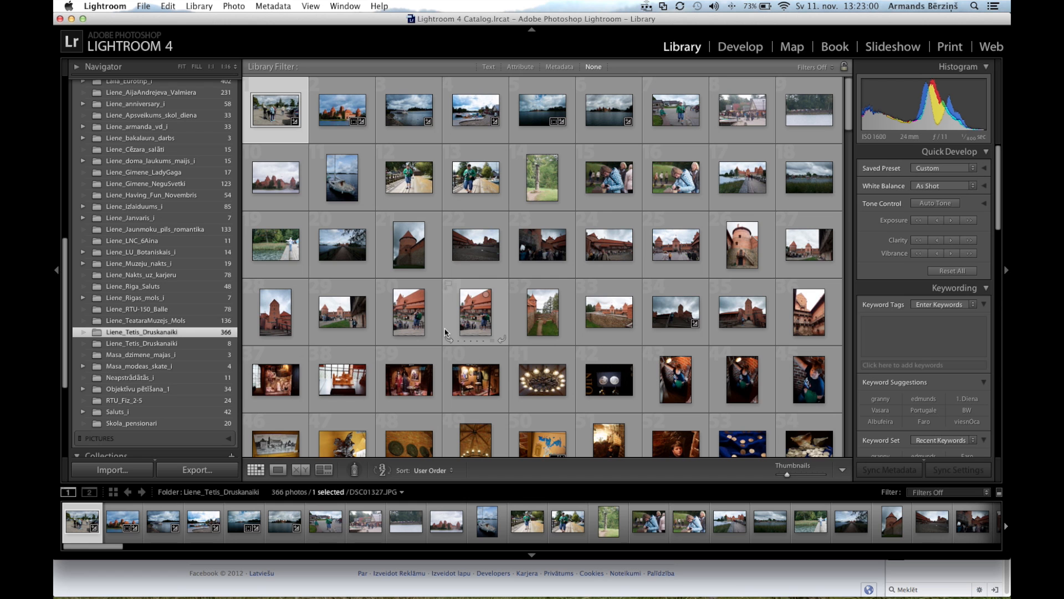
- Select the indoor ski slope photo DSC01868.JPG further down in the Druskanaiki folder
scroll(445, 332, "down", 3)
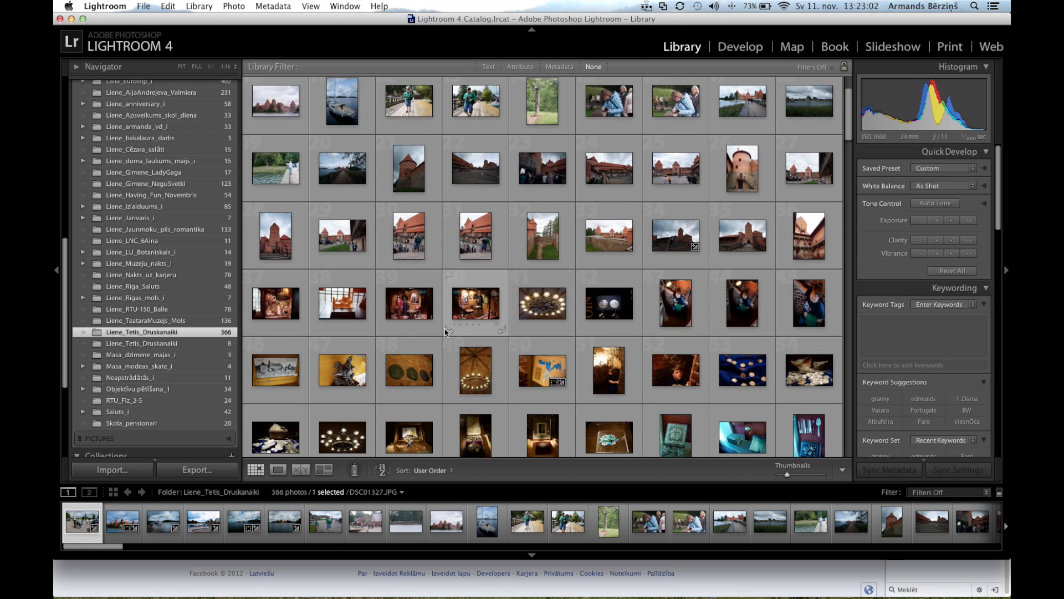
scroll(445, 333, "down", 2)
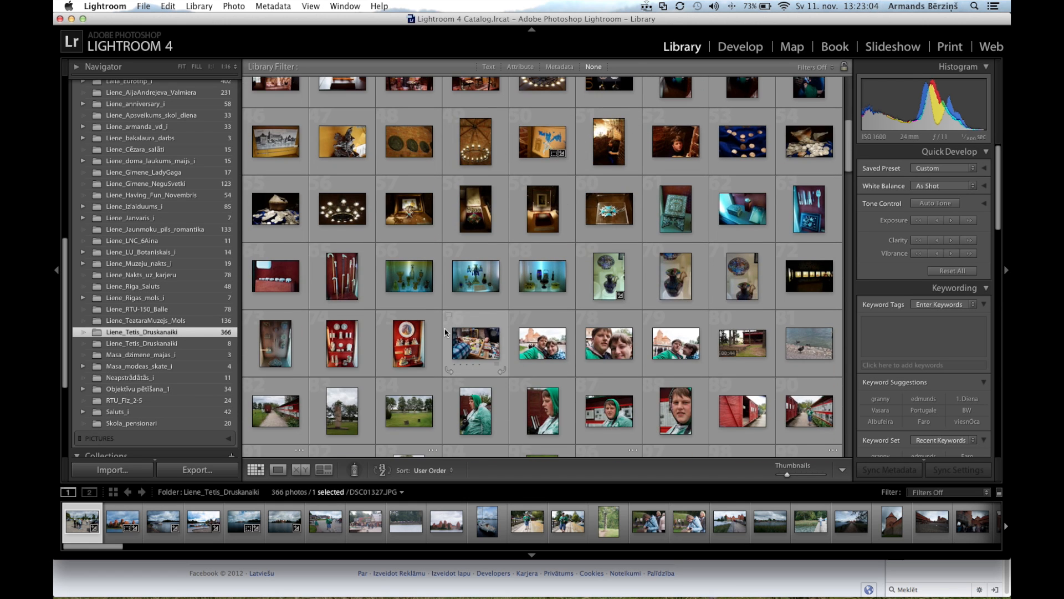
scroll(445, 332, "down", 12)
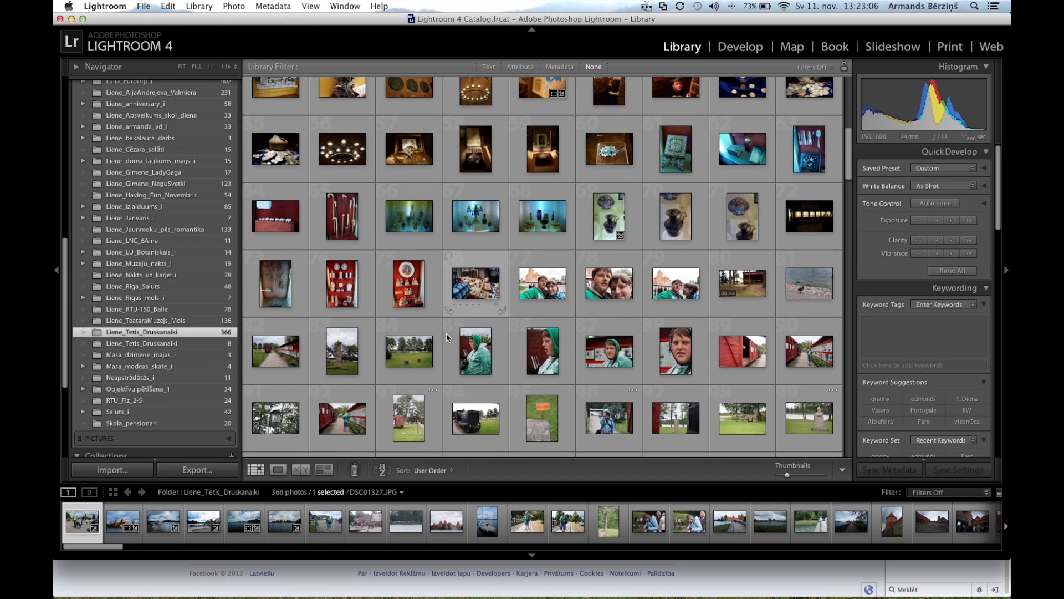
scroll(446, 334, "down", 10)
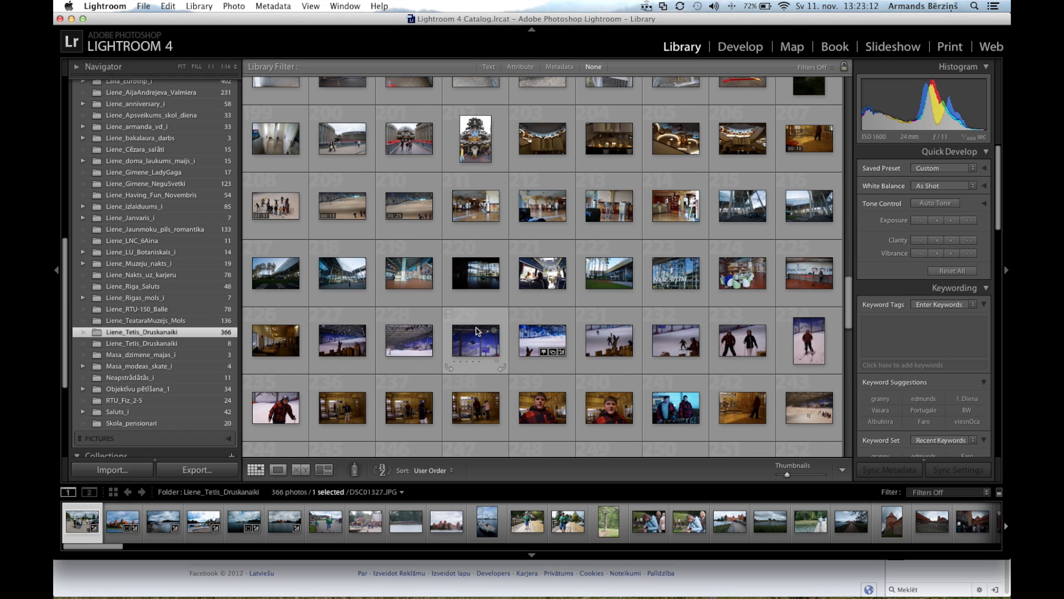
left_click(335, 343)
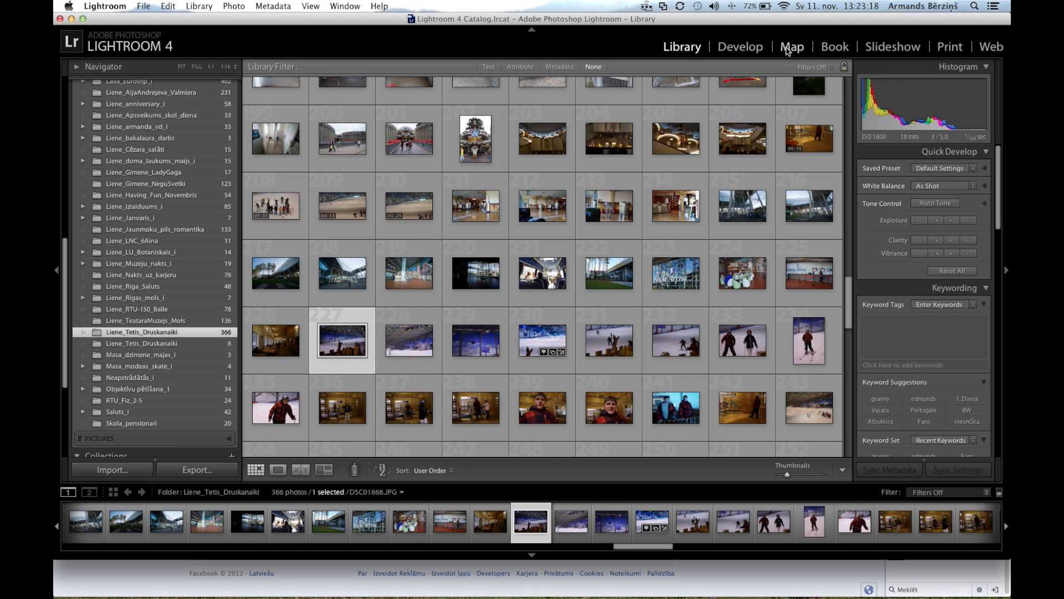
- Open the Map module with the selected ski photo and start editing its GPS field
left_click(531, 30)
key("j")
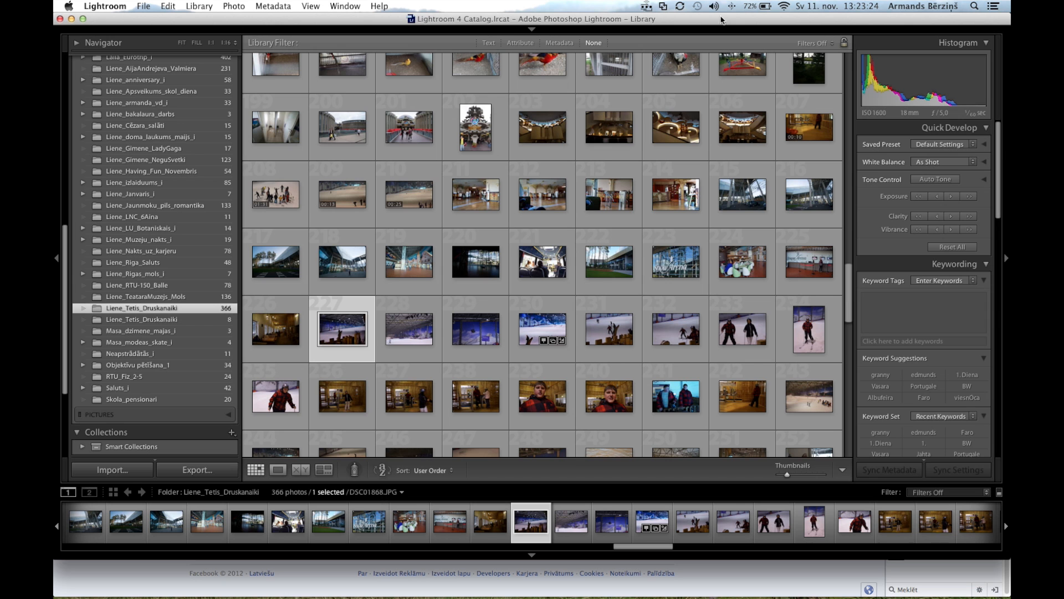
left_click(532, 30)
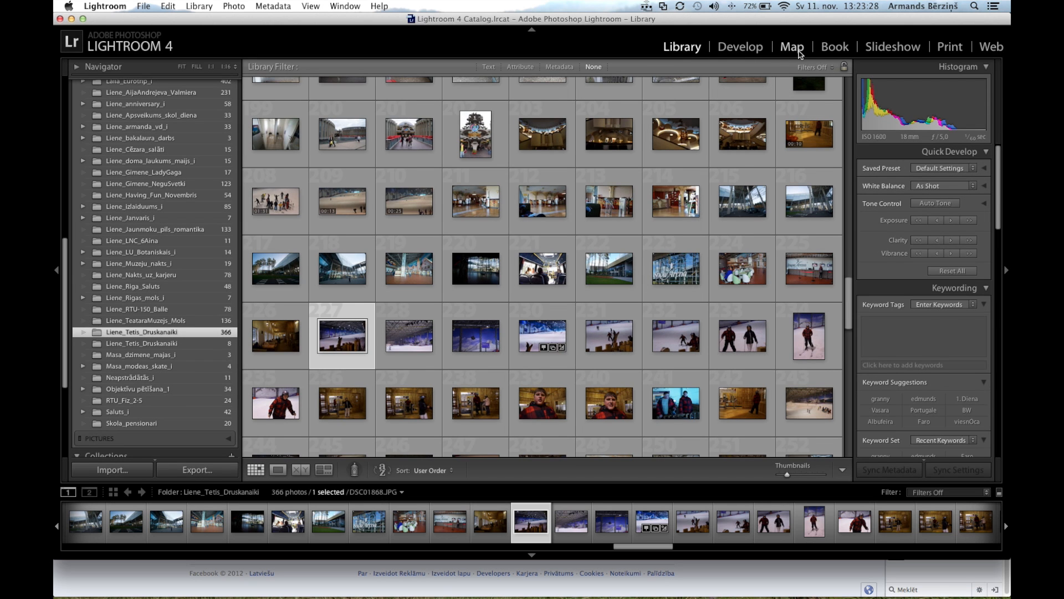
left_click(792, 47)
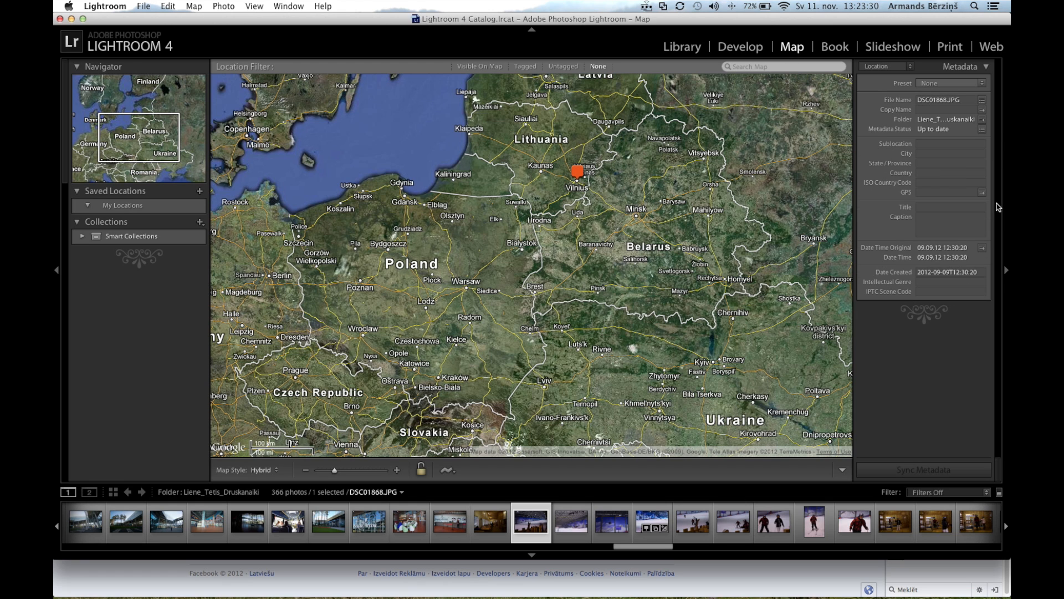
left_click(970, 193)
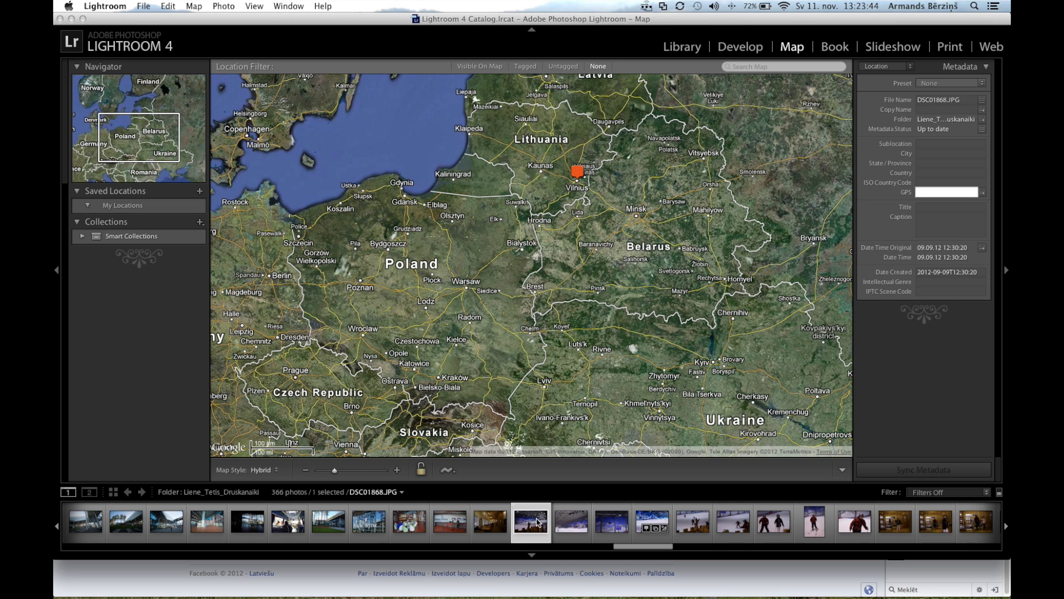
right_click(519, 521)
mouse_move(520, 521)
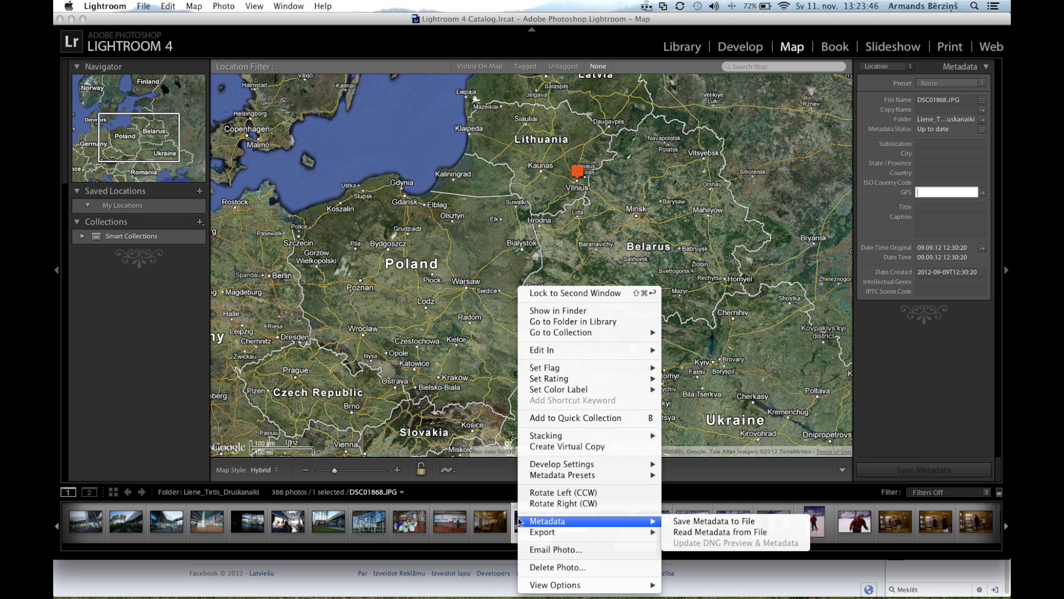
left_click(132, 347)
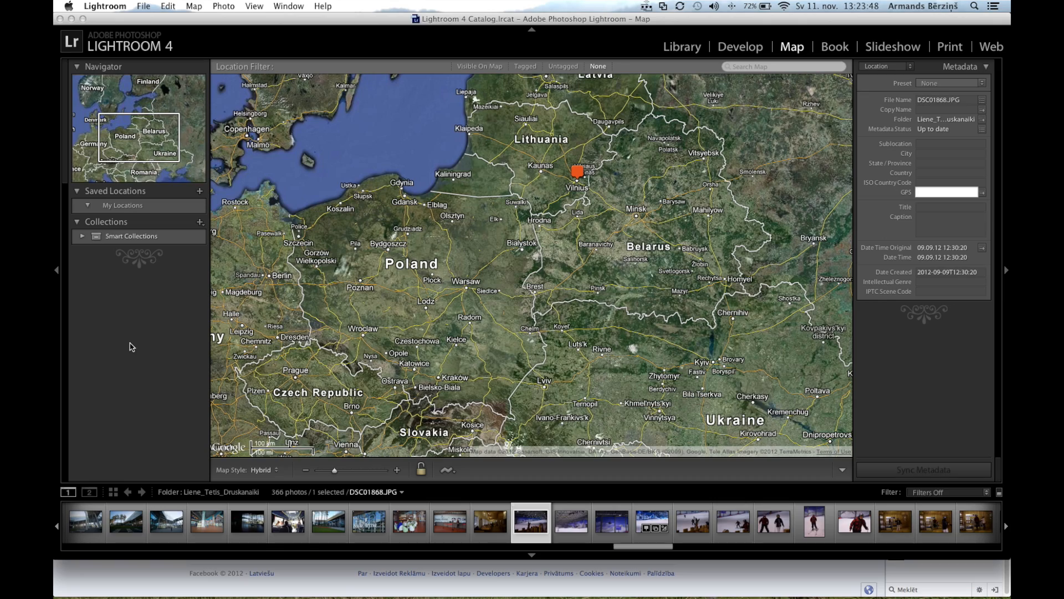
- Select the eight untagged ski slope photos starting at DSC01868.JPG, leaving out the already geotagged photo between them
scroll(570, 192, "down", 1)
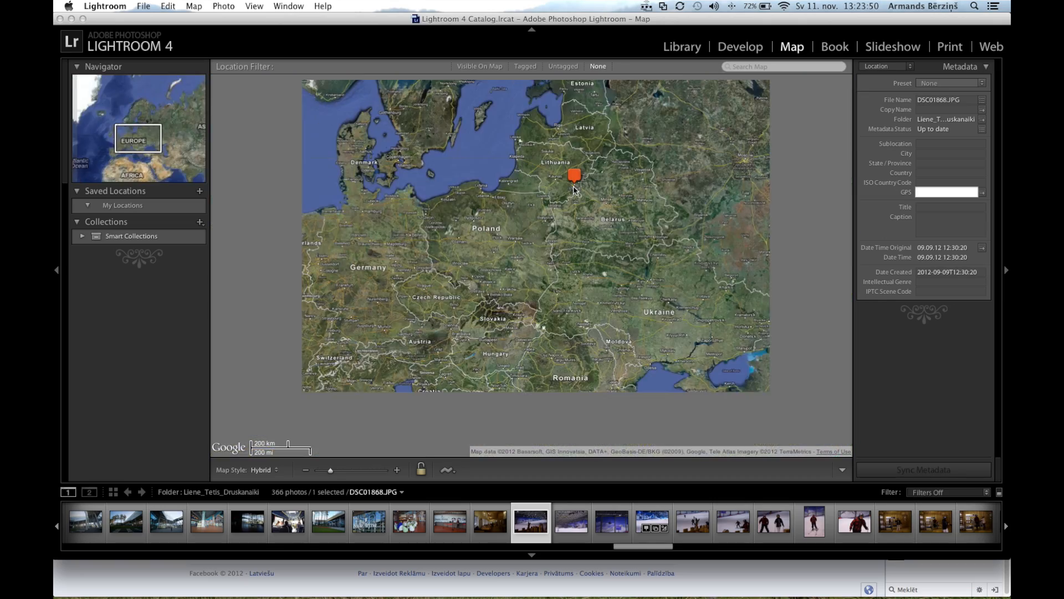
scroll(572, 190, "up", 4)
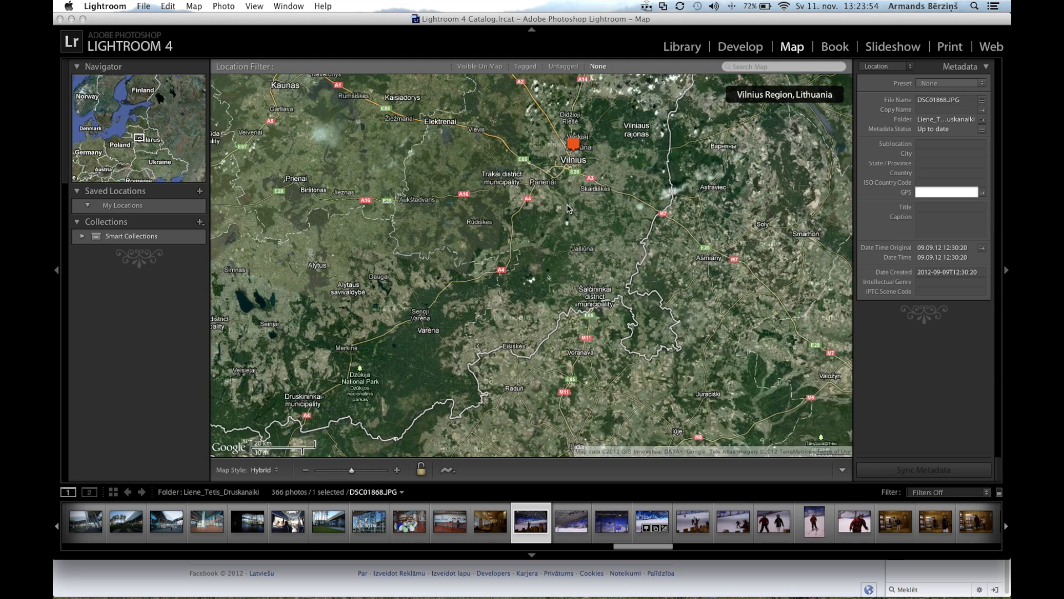
left_click_drag(568, 209, 572, 245)
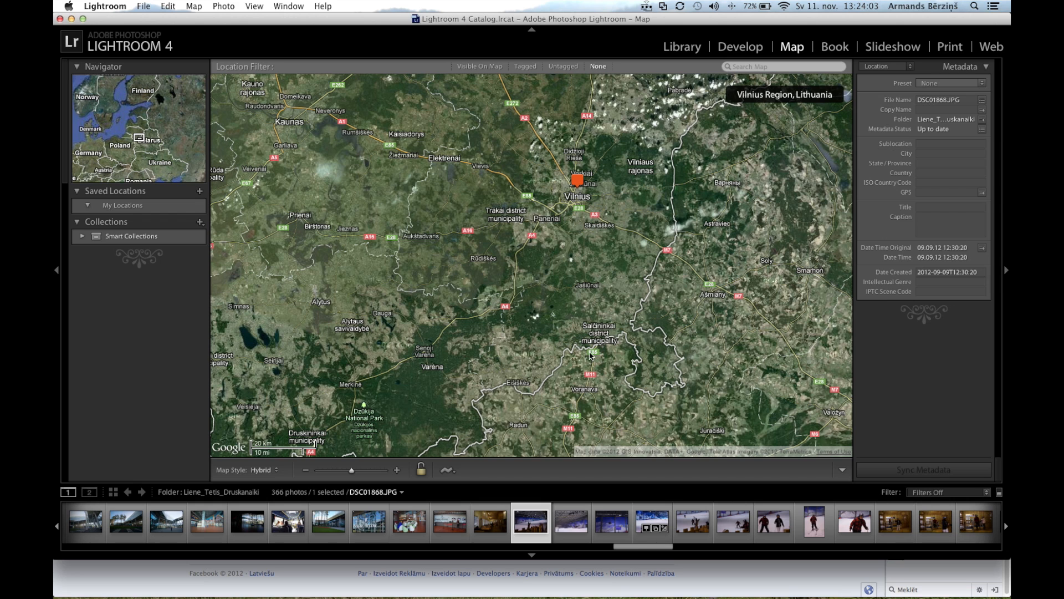
left_click(578, 539, "super")
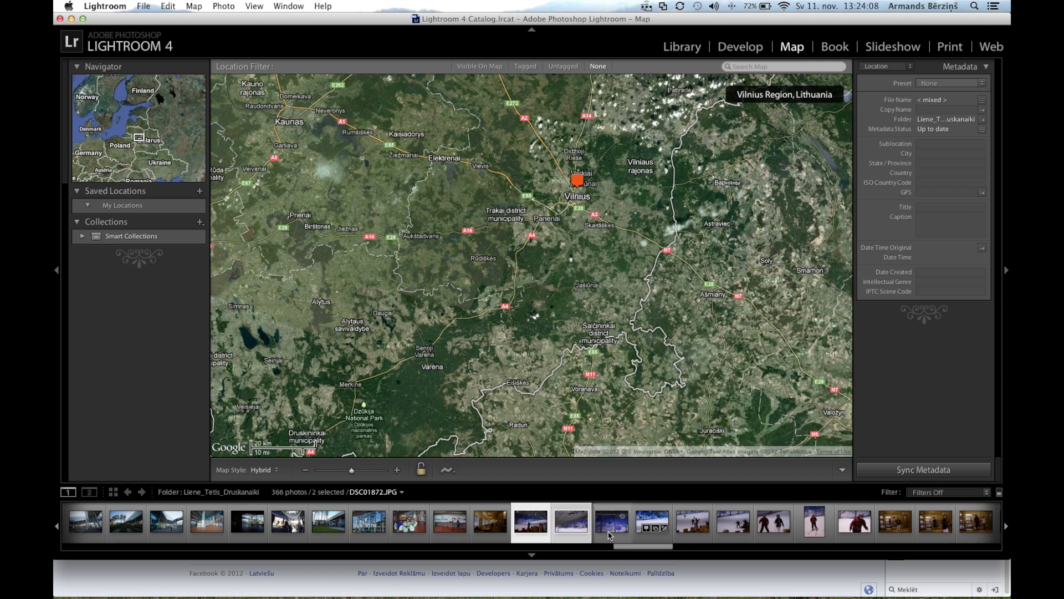
left_click(610, 533, "super")
left_click(692, 531, "super")
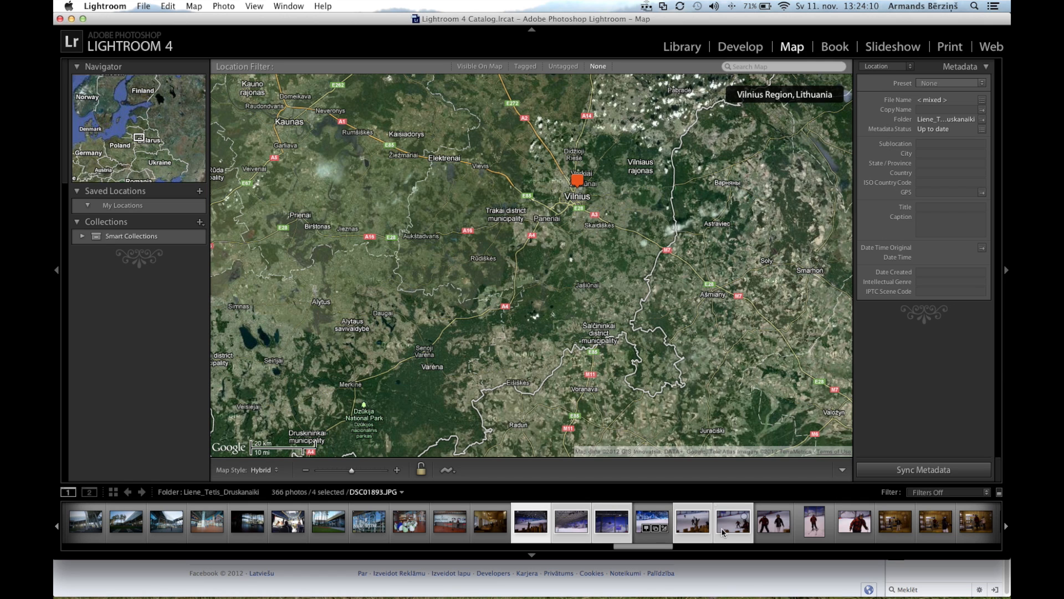
left_click(774, 524, "super")
left_click(814, 524, "super")
left_click(845, 523, "super")
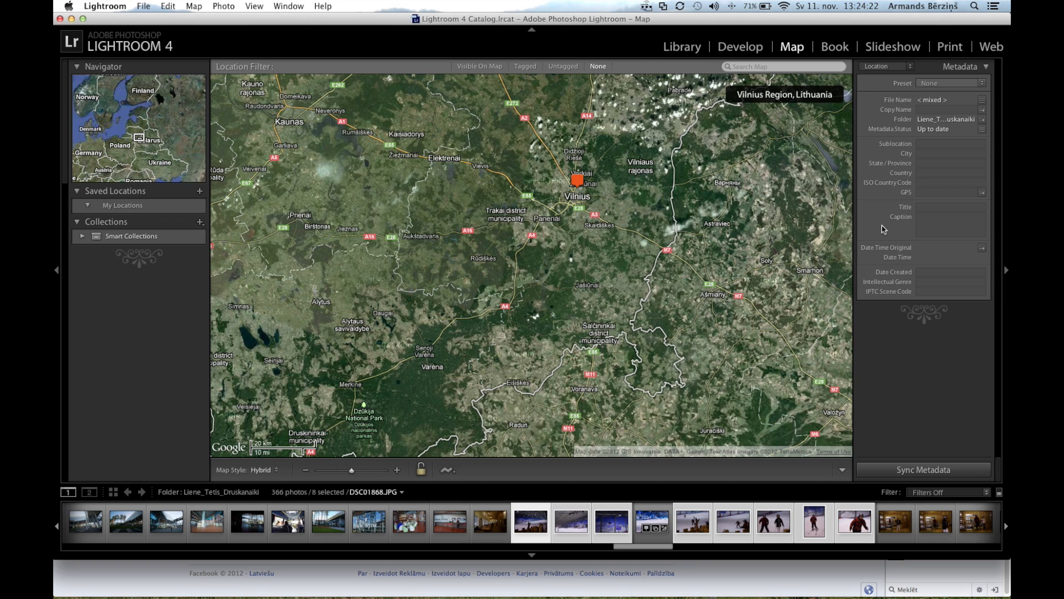
- Search the map for Snow arena and Vilnius, and add GPS coordinates at the found Vilnius point to the selected photos
left_click(764, 66)
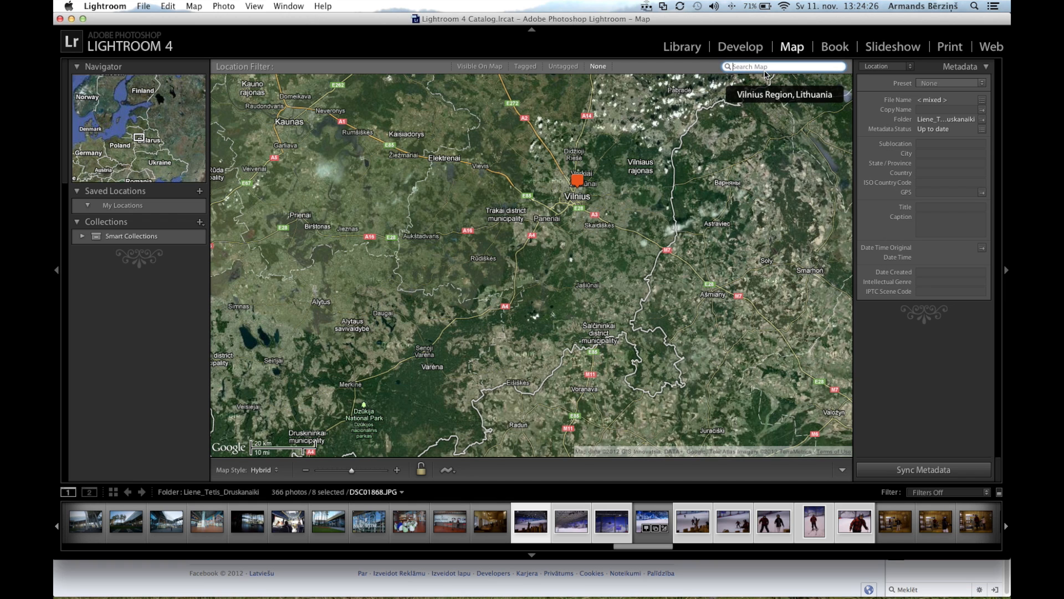
type("Snow arena")
key("Return")
type("Vilnius")
key("Return")
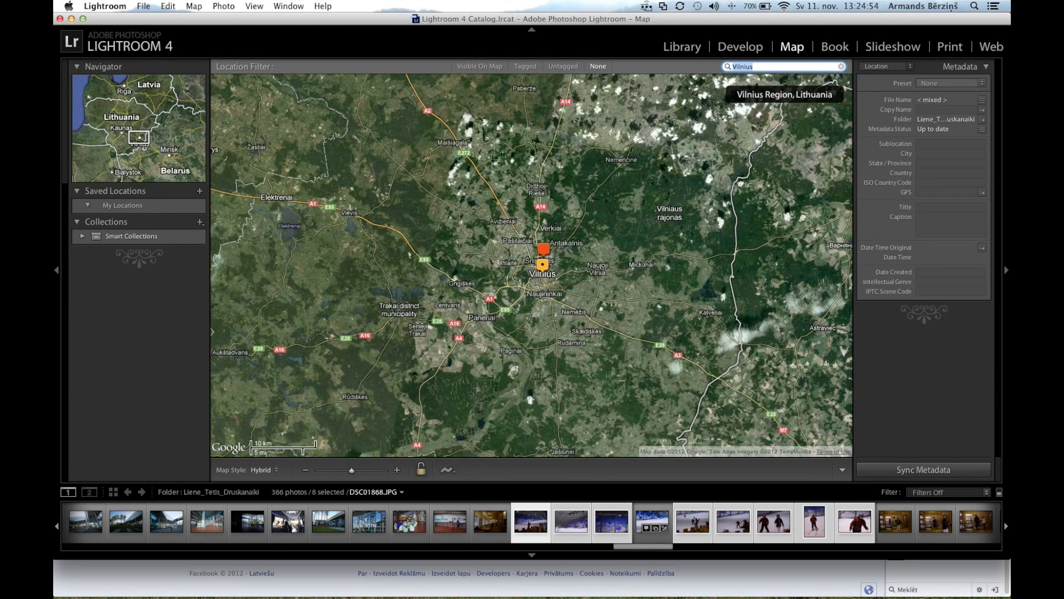
right_click(543, 267)
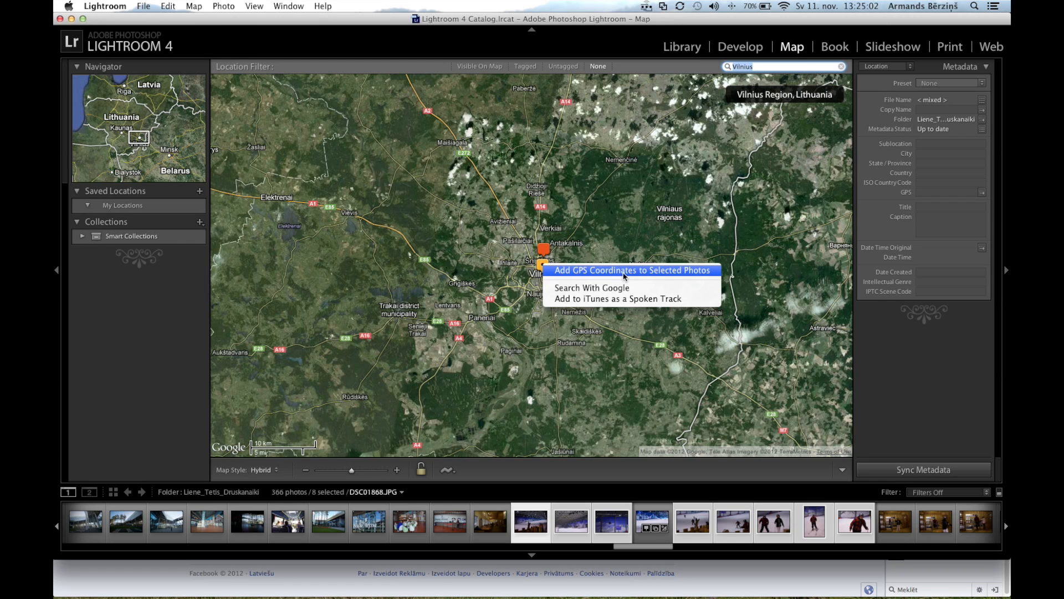
left_click(685, 274)
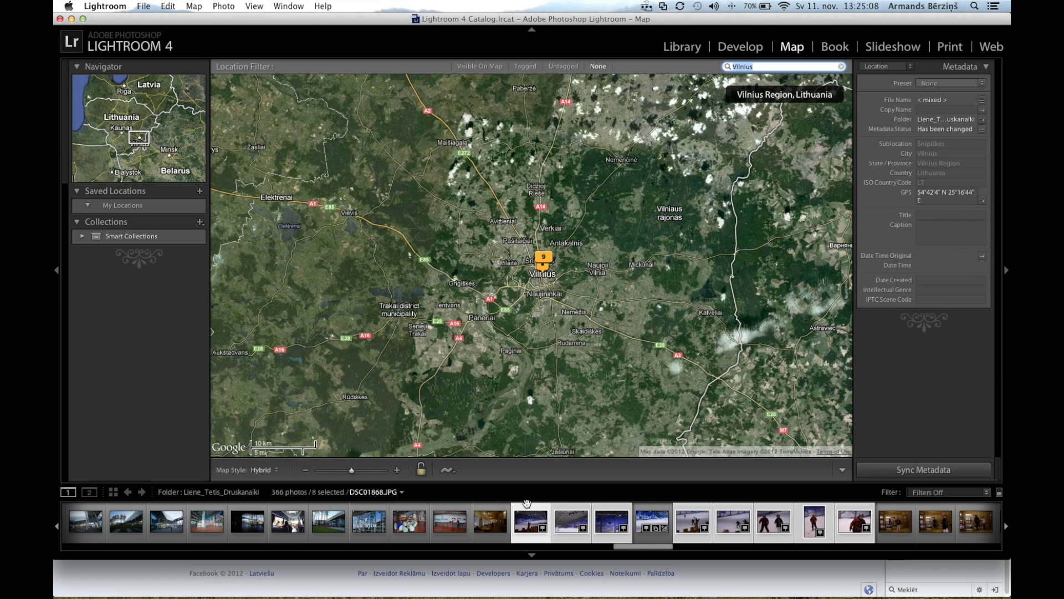
- Check the location metadata of the newly geotagged ski photos one after another
left_click(483, 535)
left_click(530, 532)
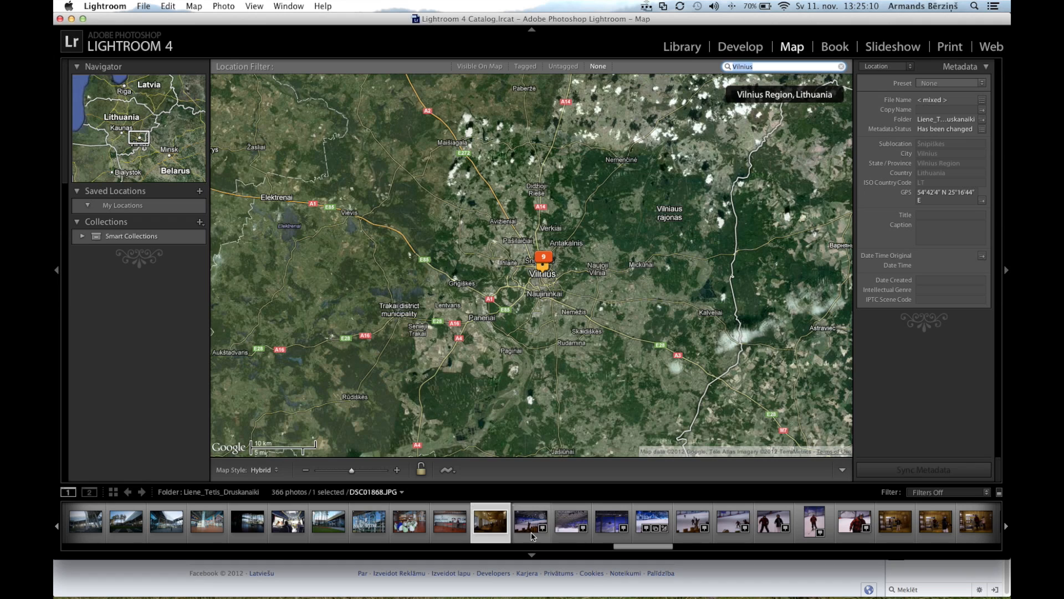
left_click(571, 532)
left_click(611, 532)
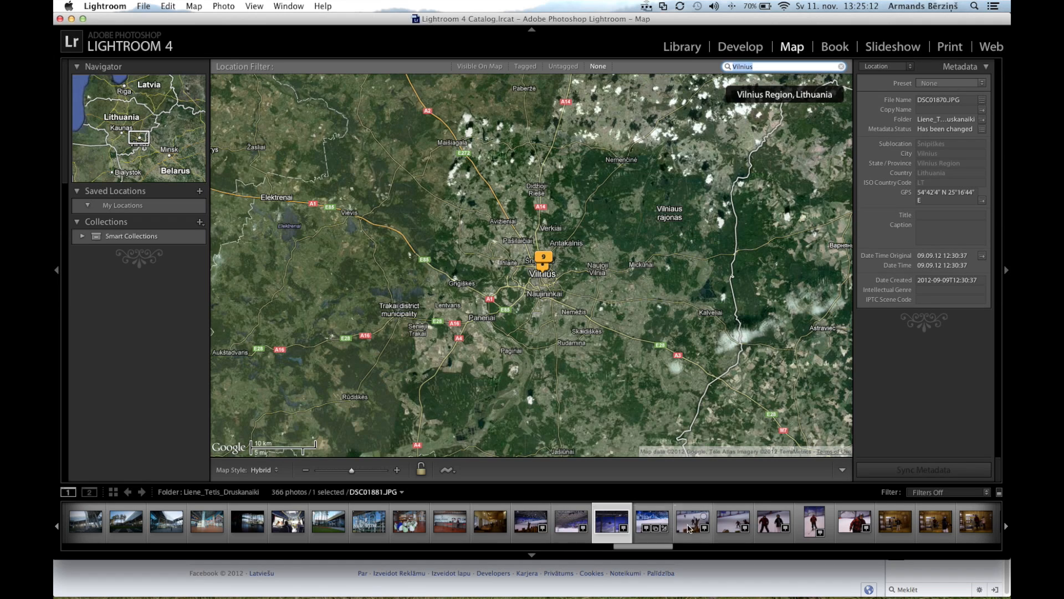
left_click(693, 532)
left_click(733, 532)
left_click(766, 528)
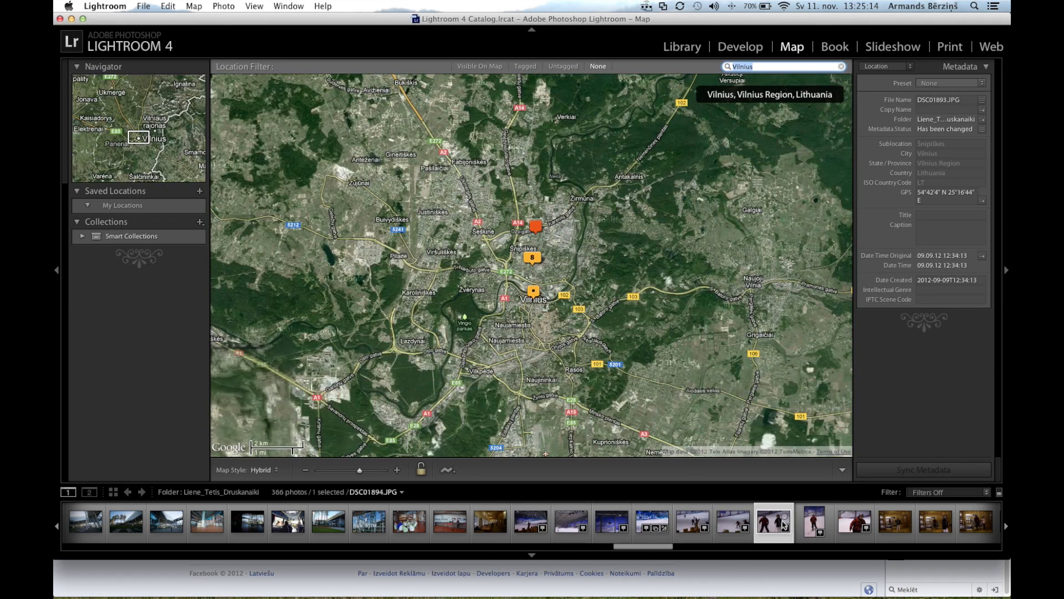
- Select the newly geotagged photos through their shared marker at Šnipiškės in Vilnius
left_click(533, 260)
scroll(655, 196, "up", 3)
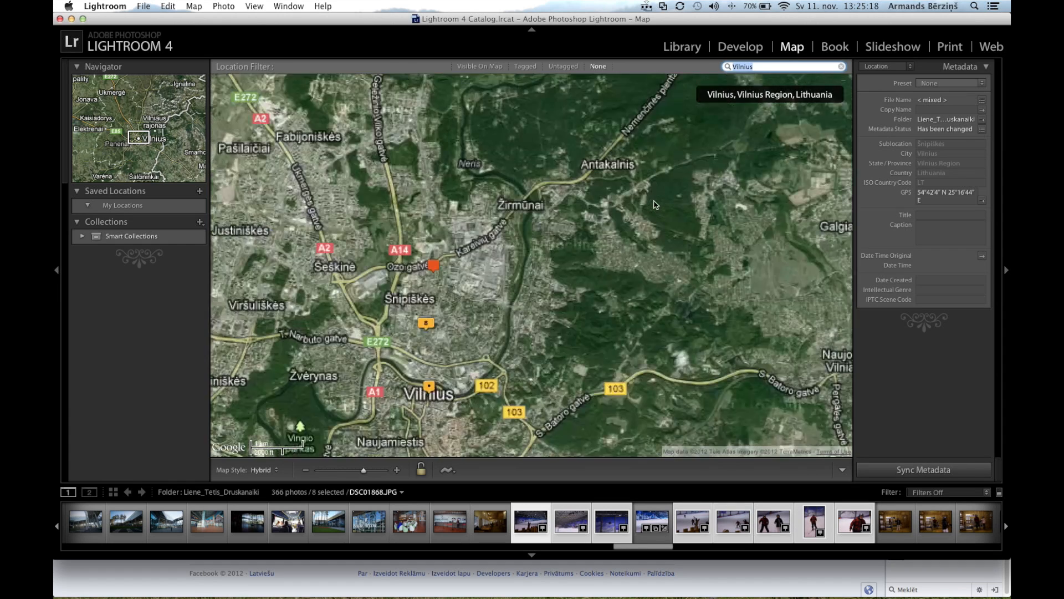
scroll(655, 203, "down", 5)
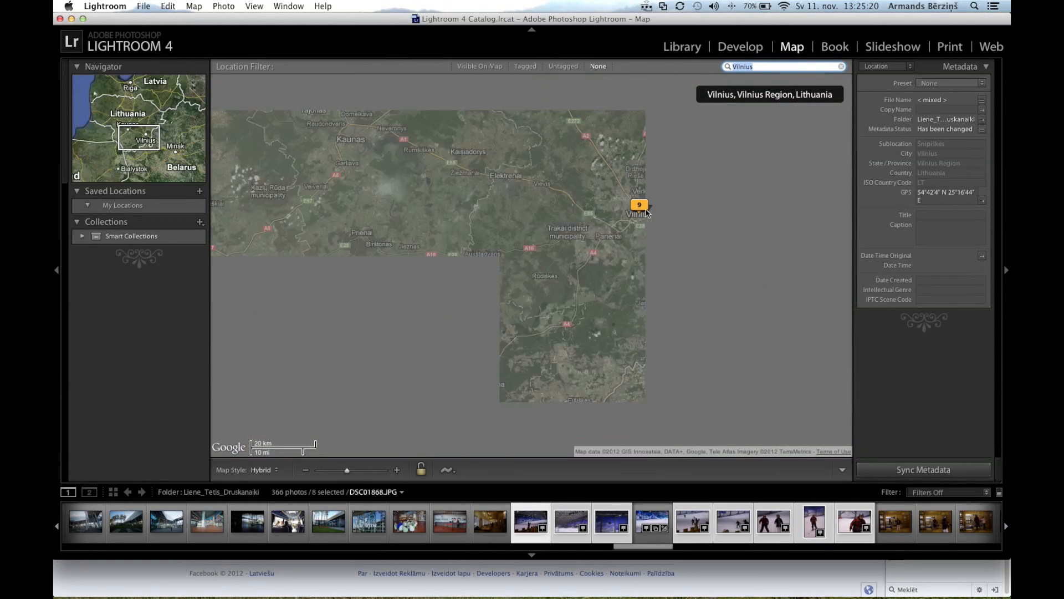
- Preview the photos pinned at the combined Vilnius marker through to the last one, and close the preview
left_click(639, 205)
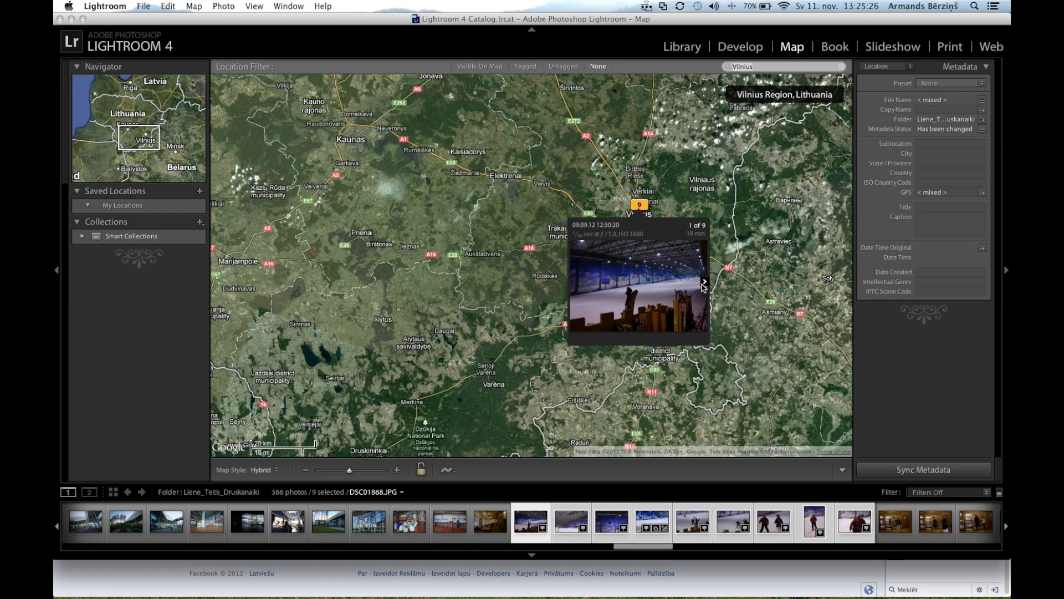
left_click(704, 283)
left_click(705, 283)
left_click(704, 282)
left_click(704, 283)
left_click(705, 283)
left_click(704, 283)
left_click(704, 282)
left_click(705, 282)
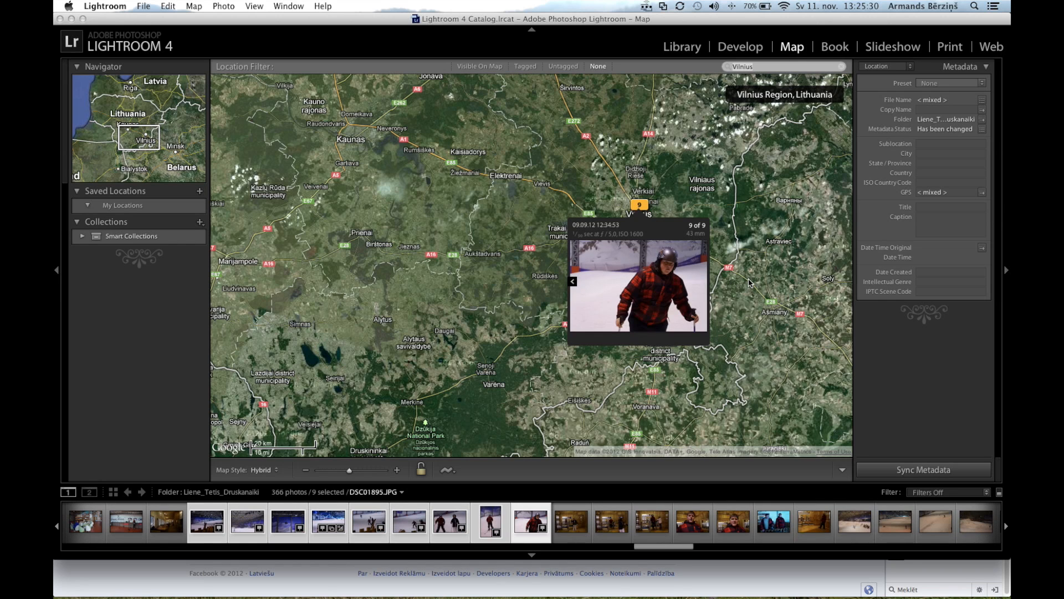
left_click(748, 283)
left_click(422, 399)
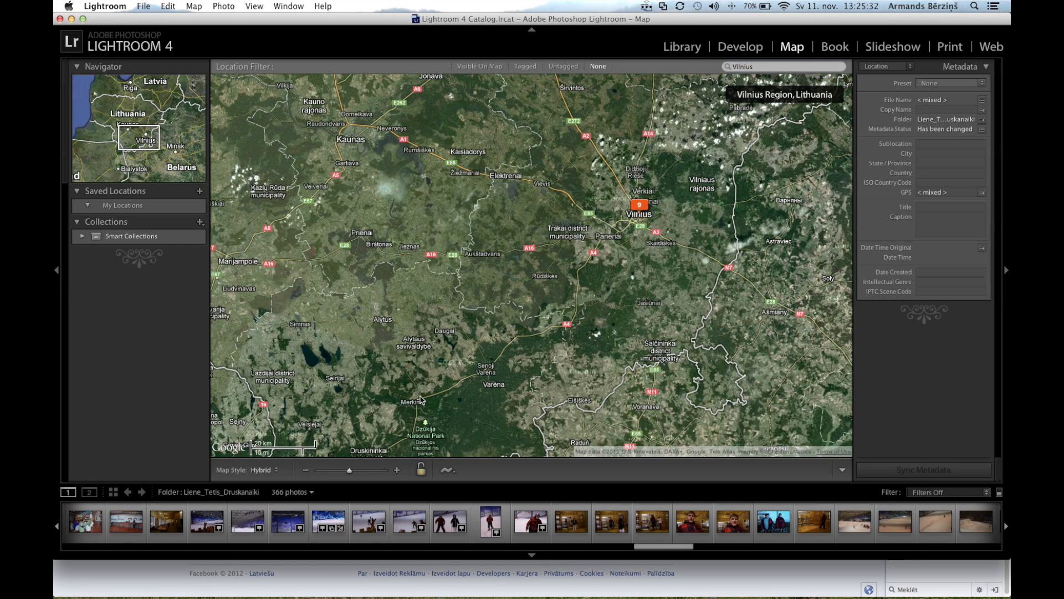
- Examine the Vilnius photo marker on the map from Kaunas out to all of Lithuania and Latvia
left_click_drag(373, 256, 413, 260)
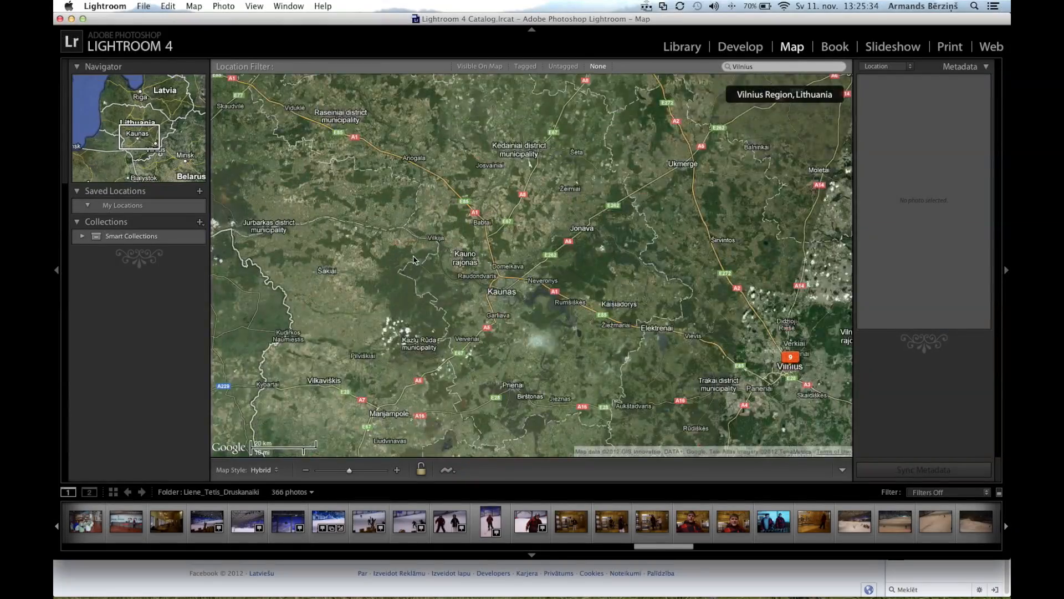
scroll(412, 260, "up", 3)
scroll(411, 260, "down", 3)
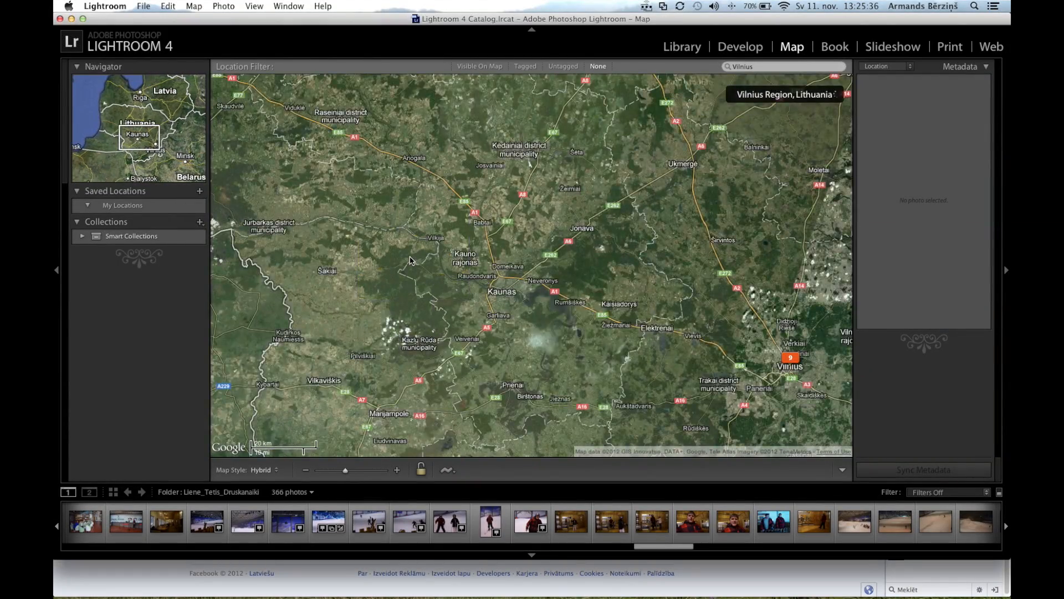
scroll(410, 260, "down", 2)
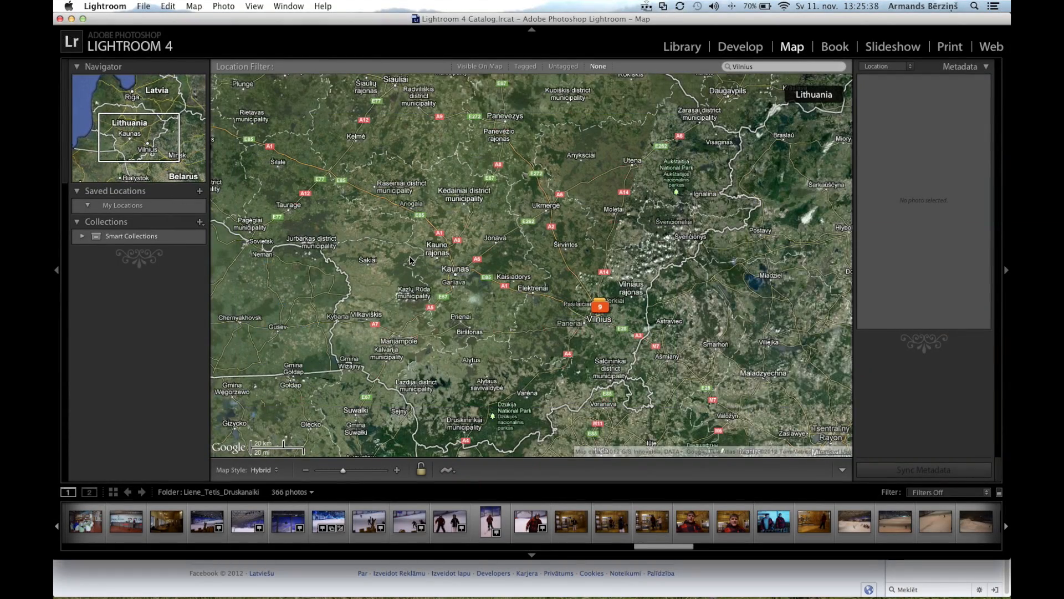
scroll(411, 260, "down", 1)
left_click_drag(304, 111, 356, 162)
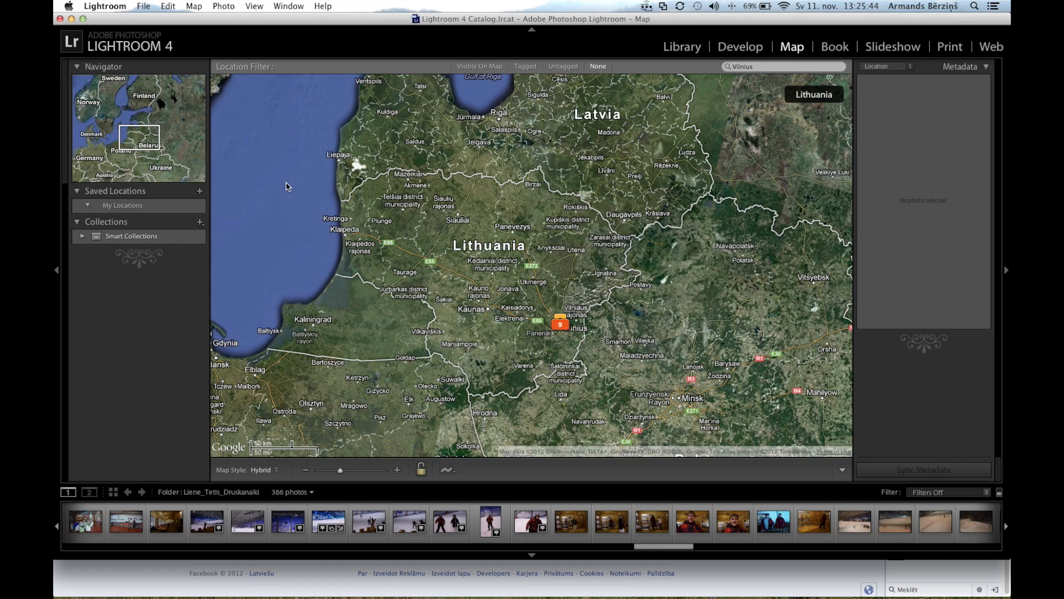
- Return to the Library module and show the Publish Services for Hard Drive, Facebook and Flickr
left_click(674, 49)
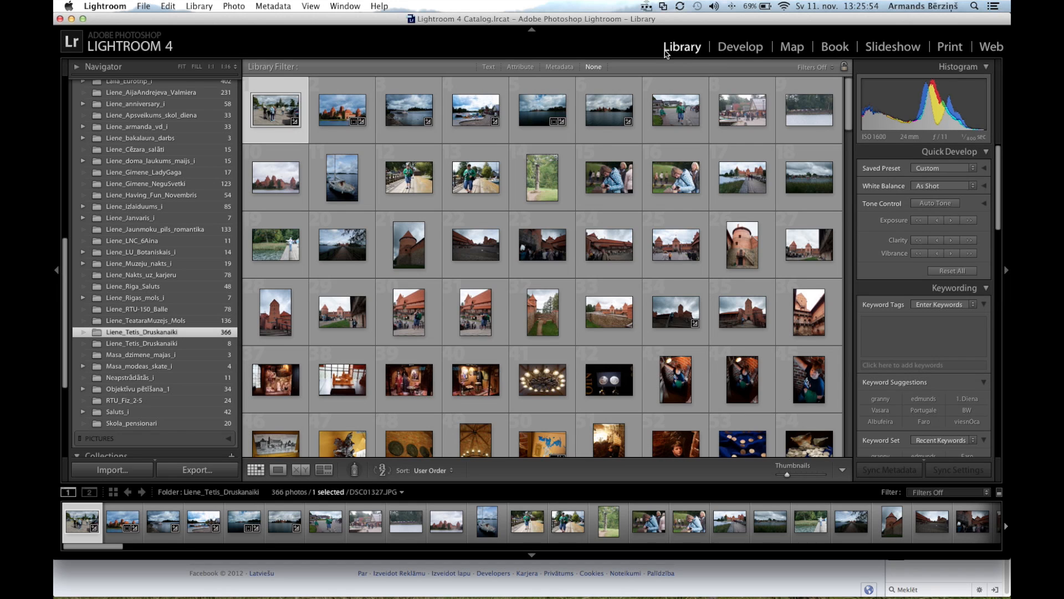
scroll(354, 344, "down", 1)
scroll(166, 332, "down", 3)
scroll(173, 407, "down", 3)
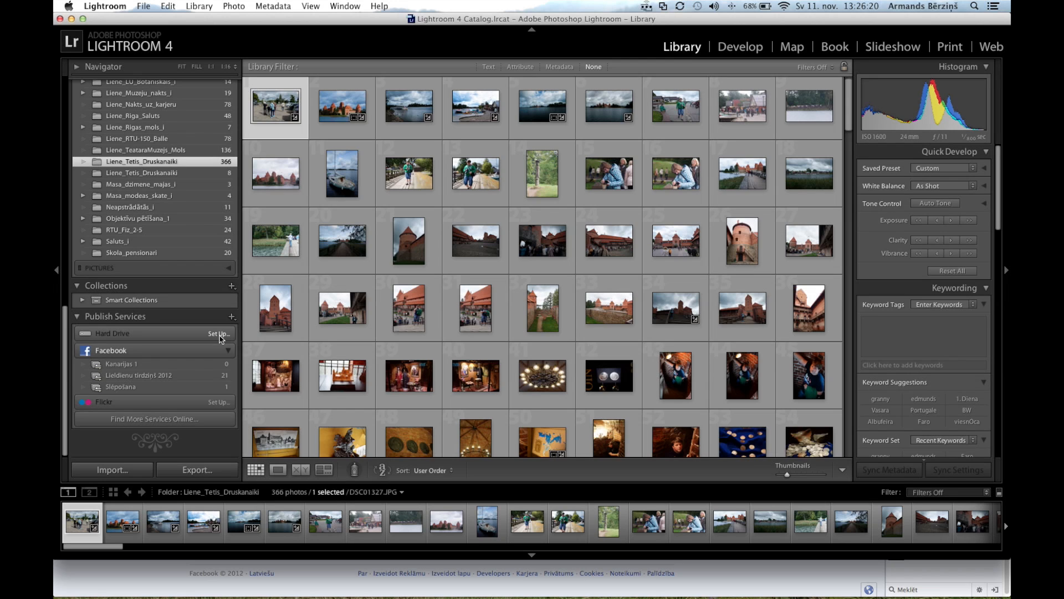
- Start a new collection under the Facebook publish service and name it "Slēpošana Septembrī"
right_click(103, 356)
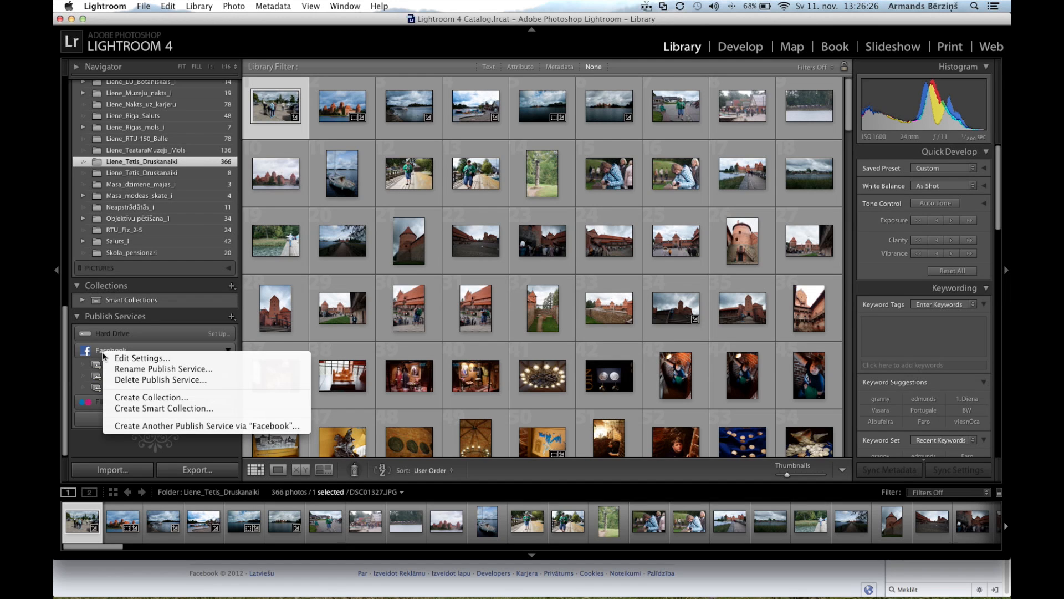
left_click(143, 400)
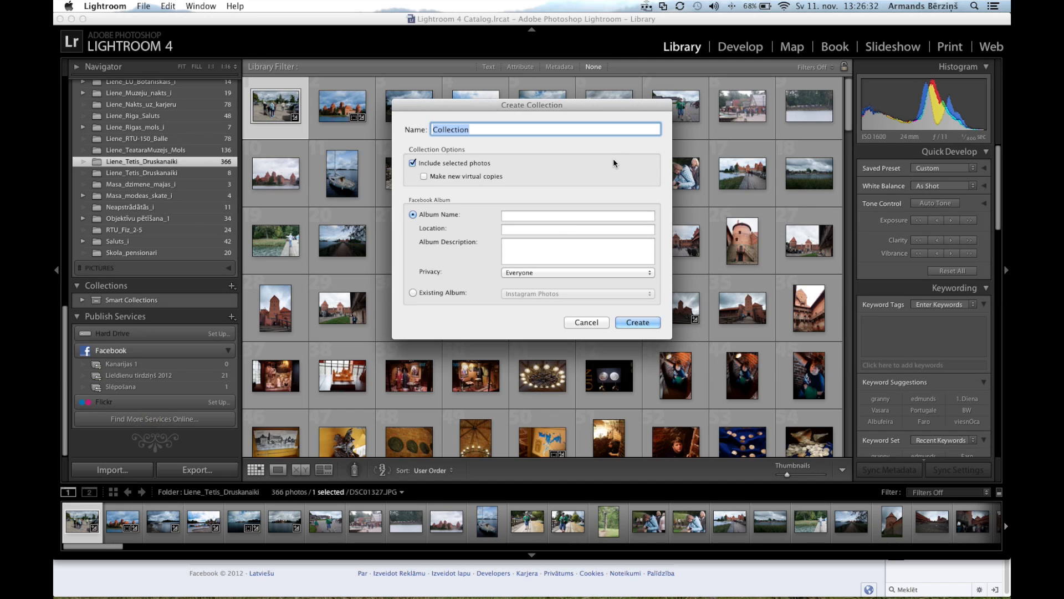
type("Sp")
key("BackSpace")
type("lēpo")
type("šan")
type("a Sep")
type("tembr")
type("i")
- Link the new collection to the existing Facebook album Lietuvas Kalns and create it
left_click(413, 293)
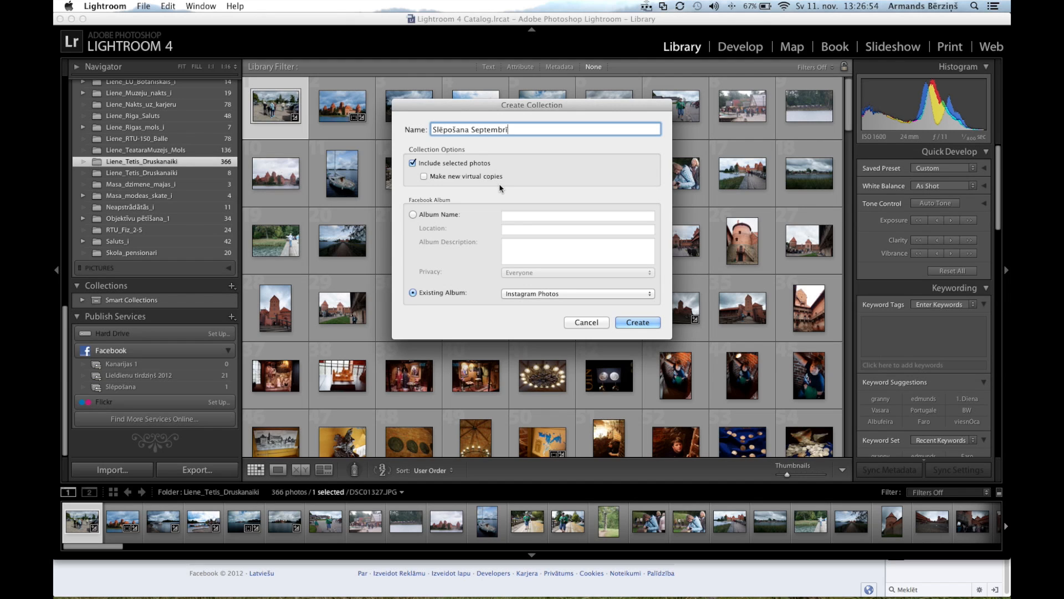
left_click(555, 294)
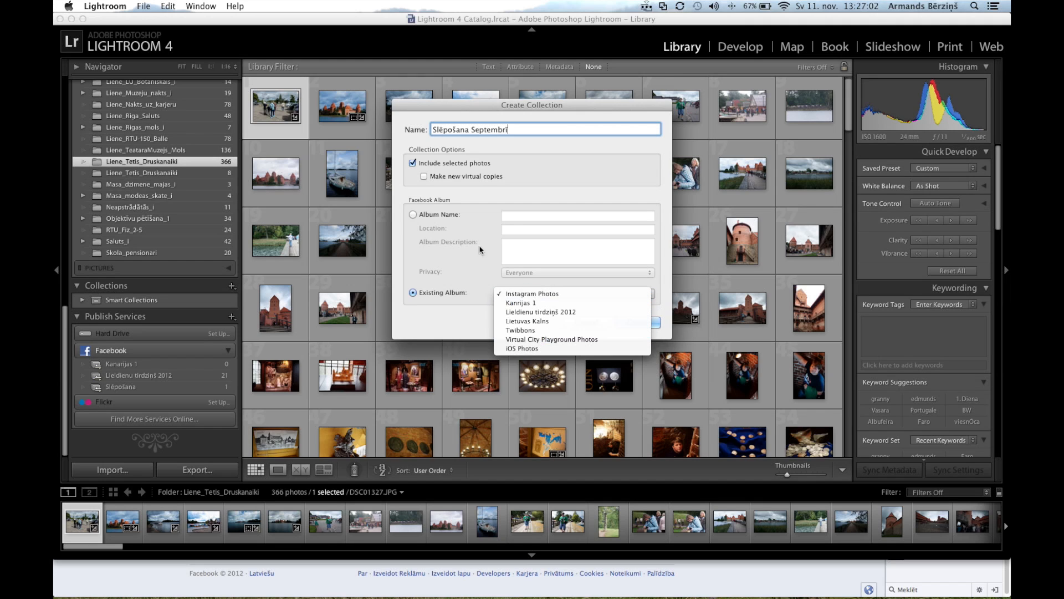
left_click(473, 231)
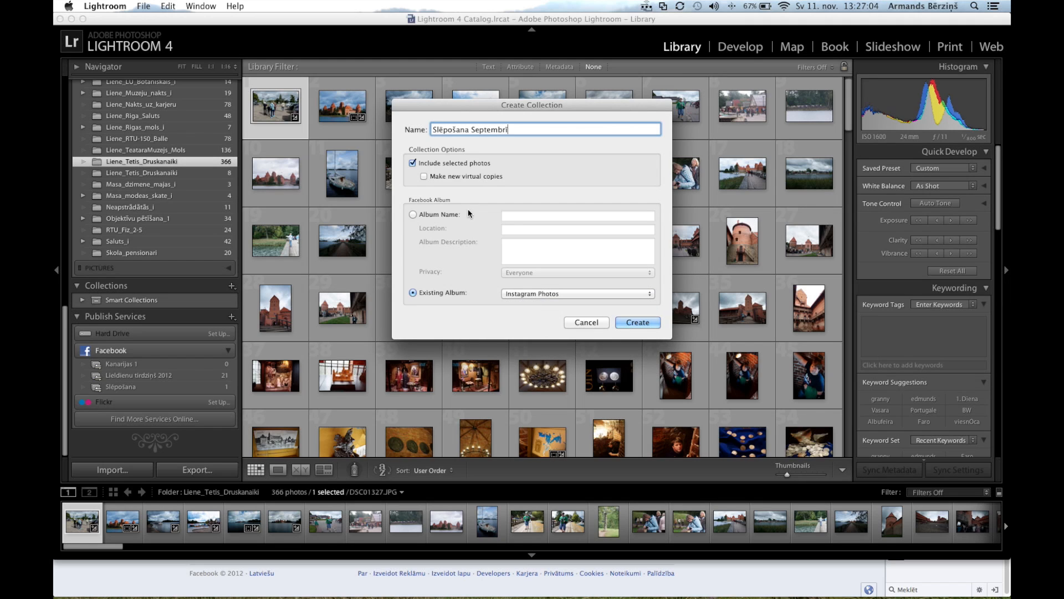
left_click(512, 295)
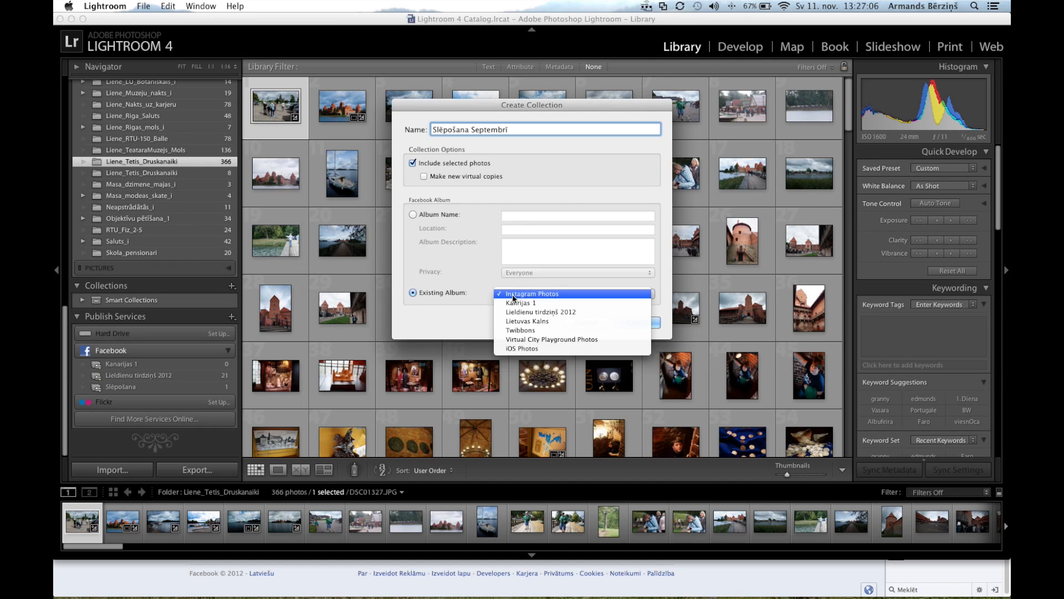
left_click(523, 324)
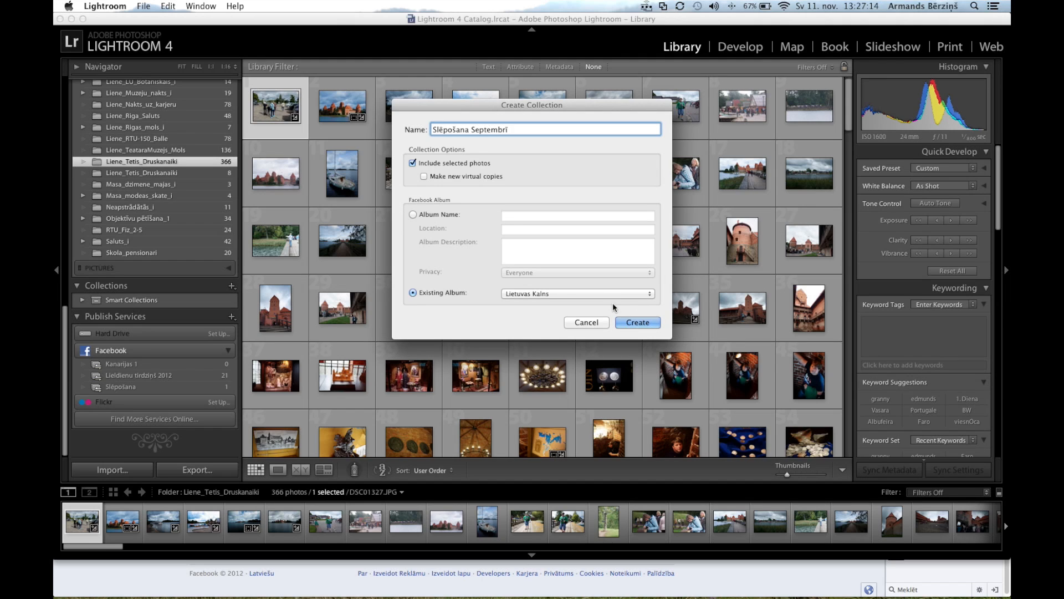
left_click(636, 324)
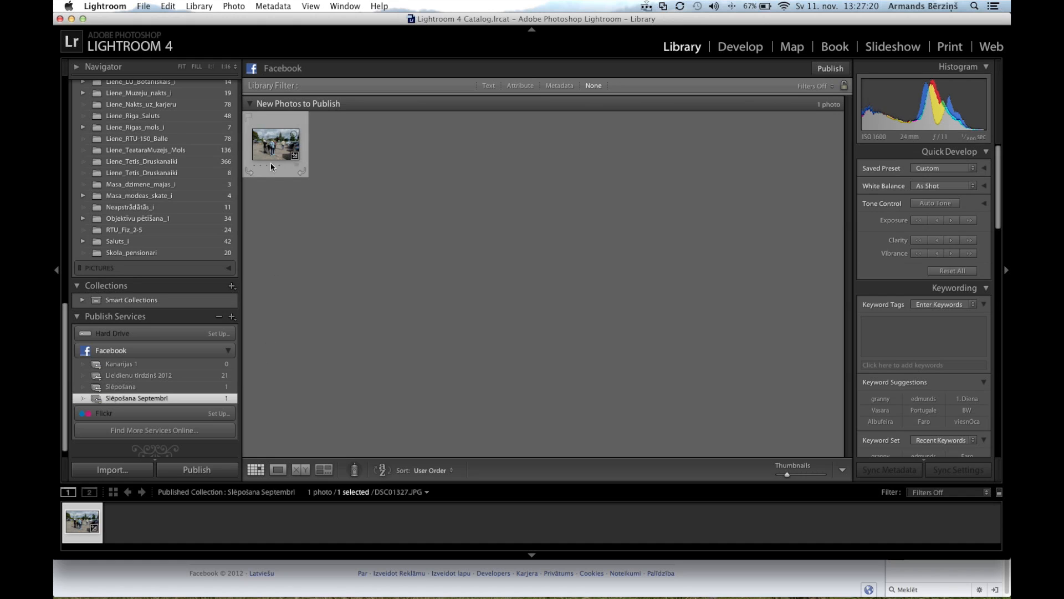
- Remove the included photo from the Slēpošana Septembrī collection and browse the 366-photo Druskanaiki folder down to the ski photos
key("Delete")
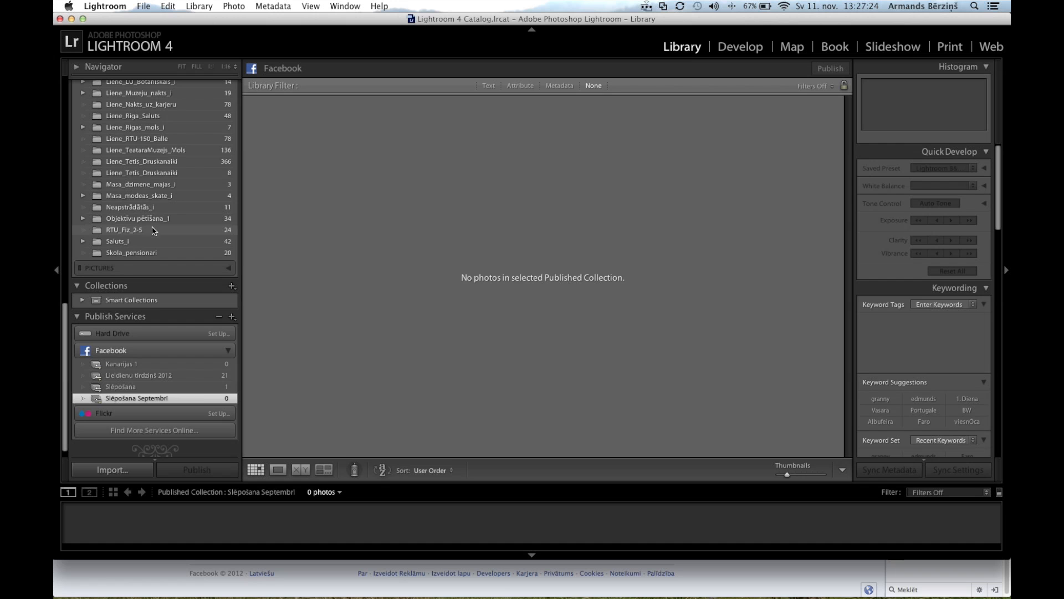
left_click(154, 162)
scroll(492, 275, "down", 10)
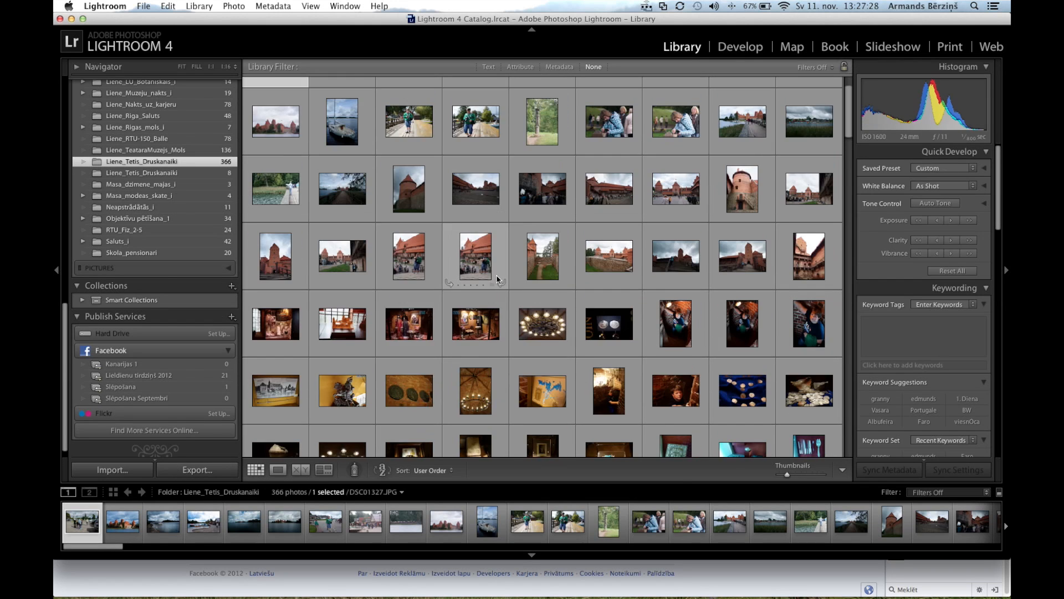
scroll(495, 262, "down", 15)
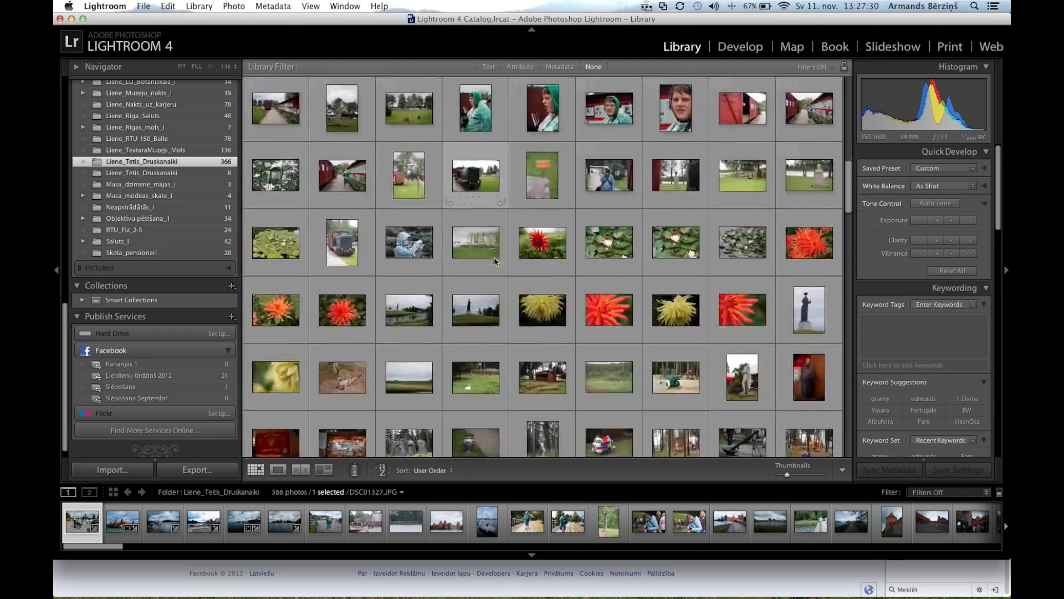
scroll(495, 260, "down", 10)
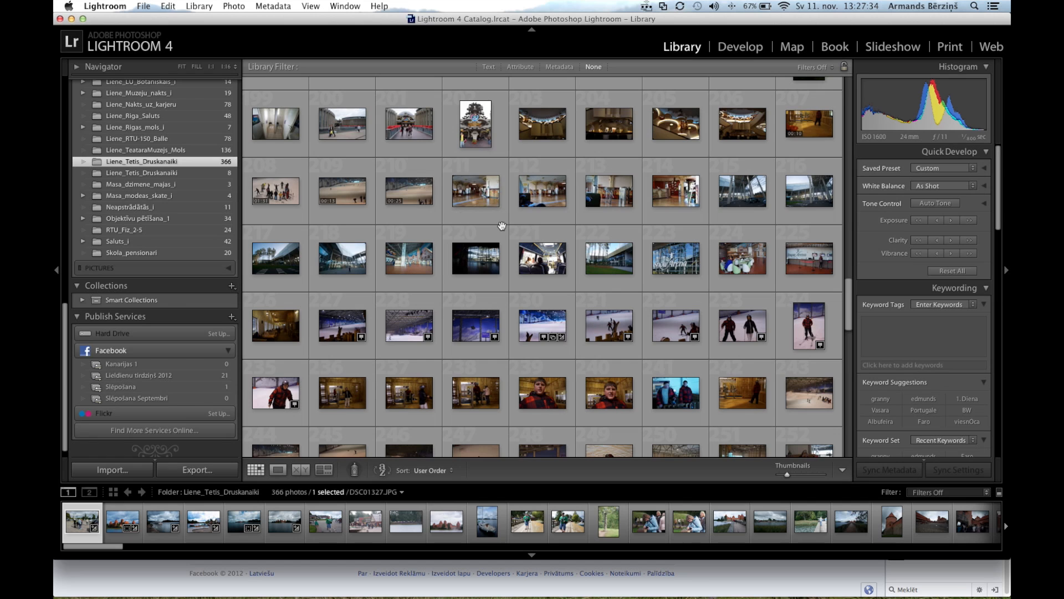
key("super+a")
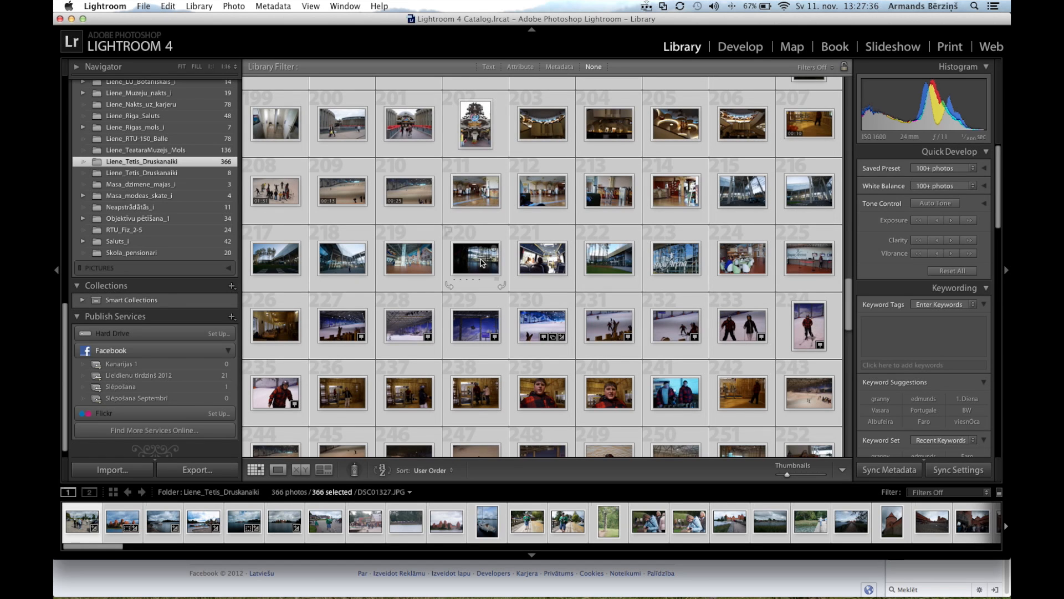
left_click(485, 266)
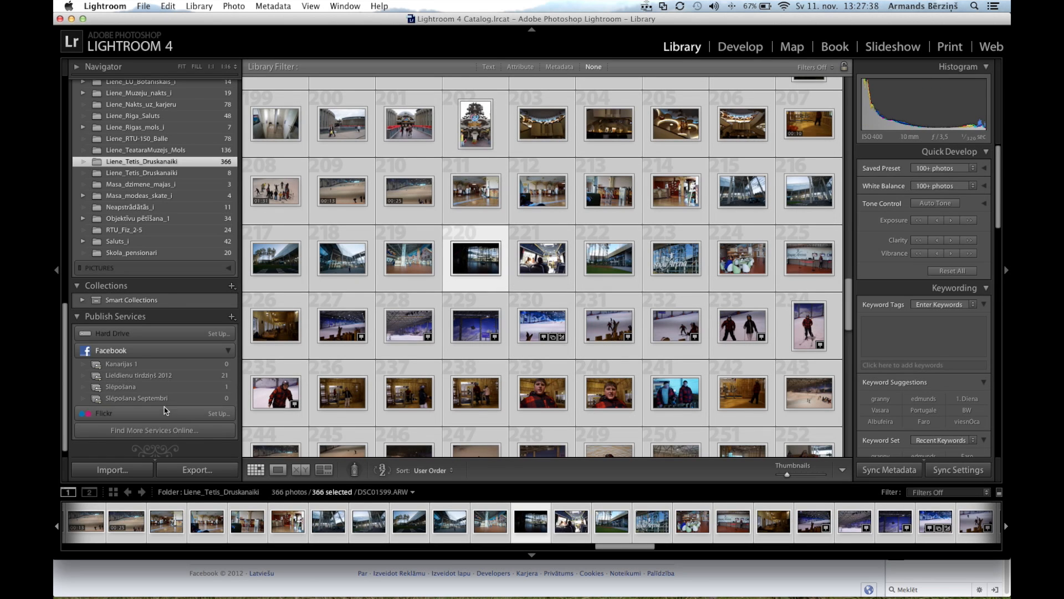
left_click(353, 413)
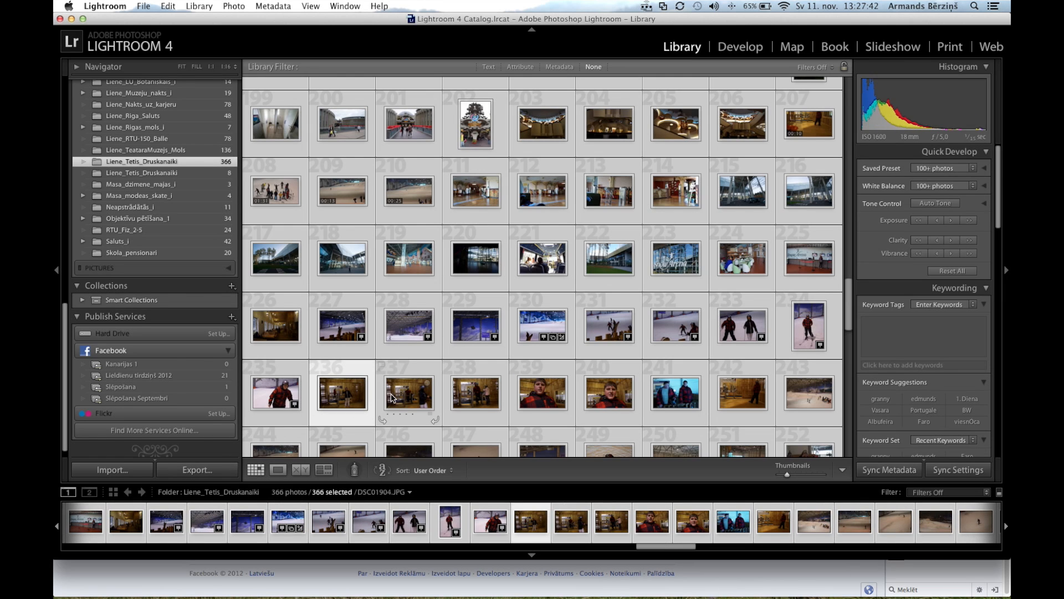
left_click(389, 397, "super")
left_click(361, 396, "super")
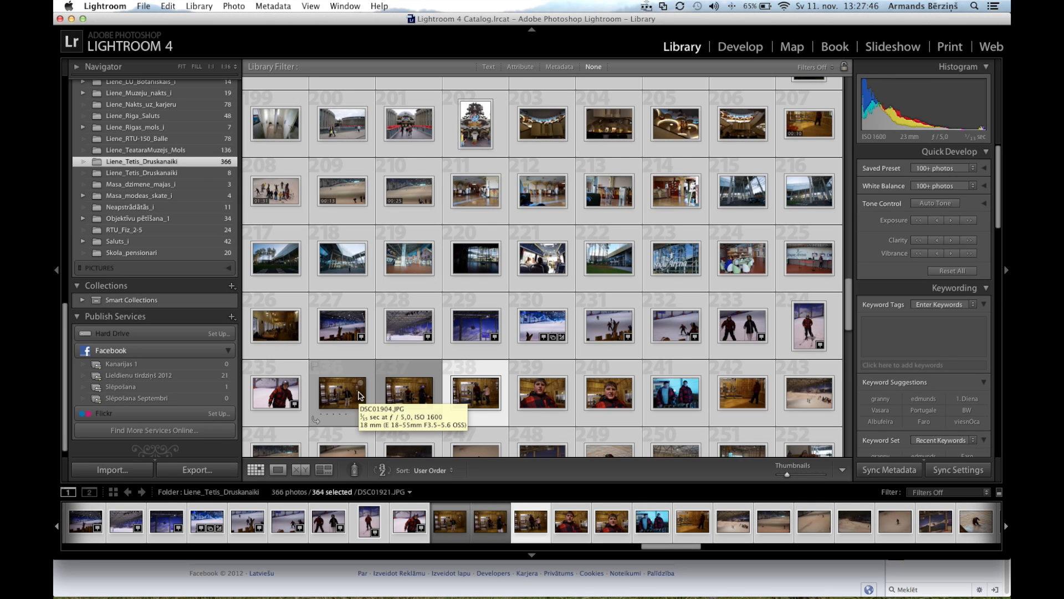
key("super+a")
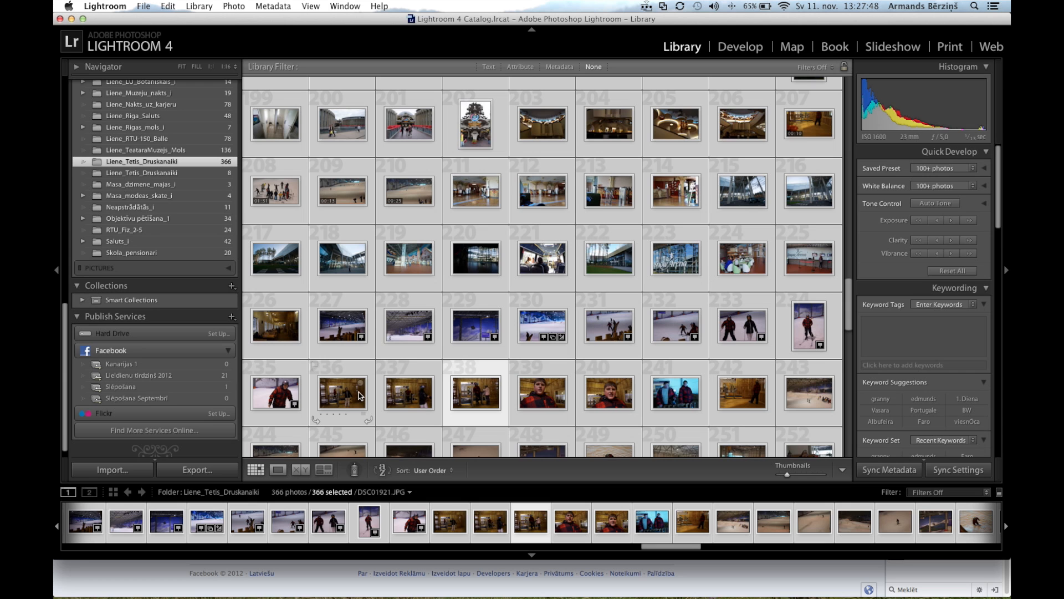
left_click(359, 396)
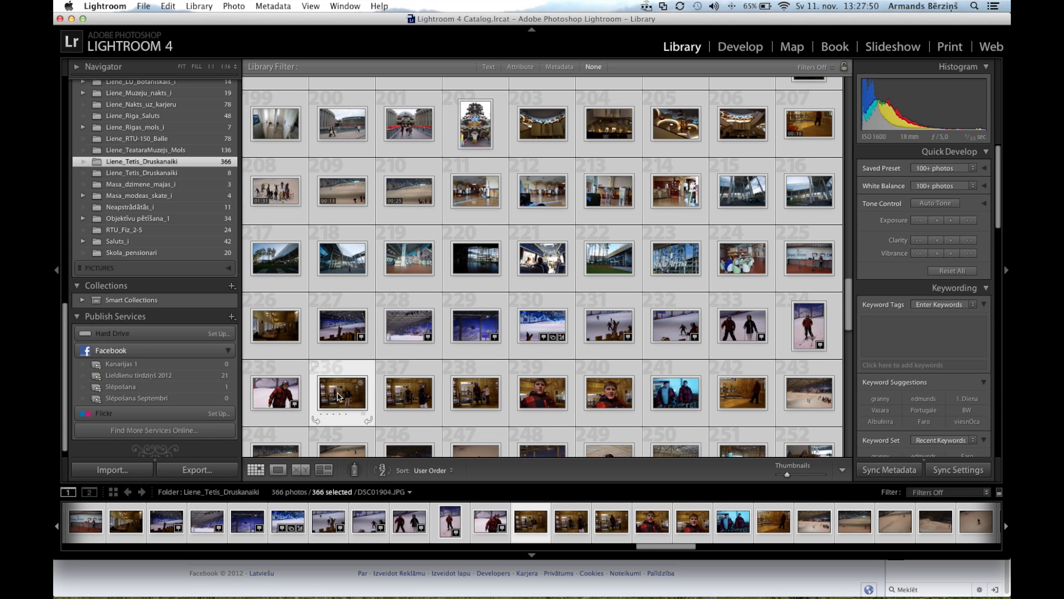
left_click(131, 172)
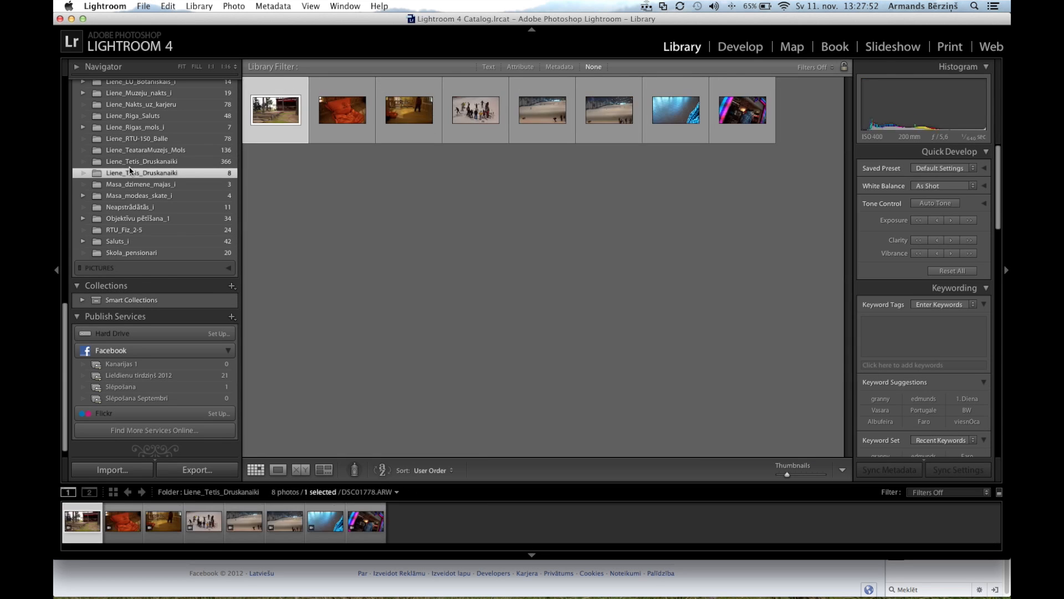
- Select ski-slope photos 227 to 229, 231, 232, 234 and 235 in the 366-photo Druskanaiki folder
left_click(131, 161)
scroll(464, 347, "down", 5)
scroll(464, 347, "down", 15)
scroll(464, 348, "down", 4)
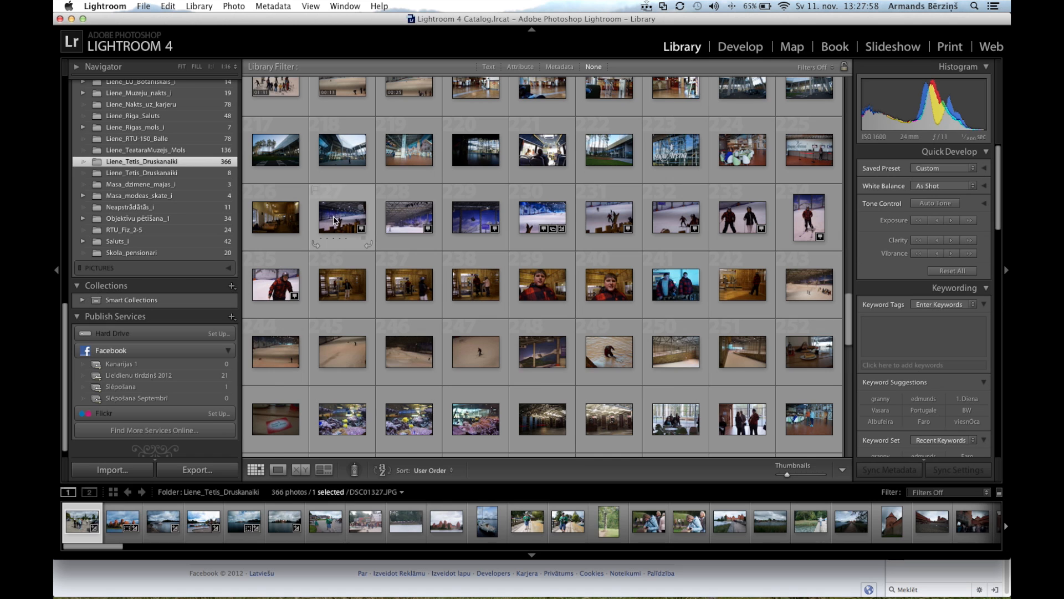
left_click(335, 221)
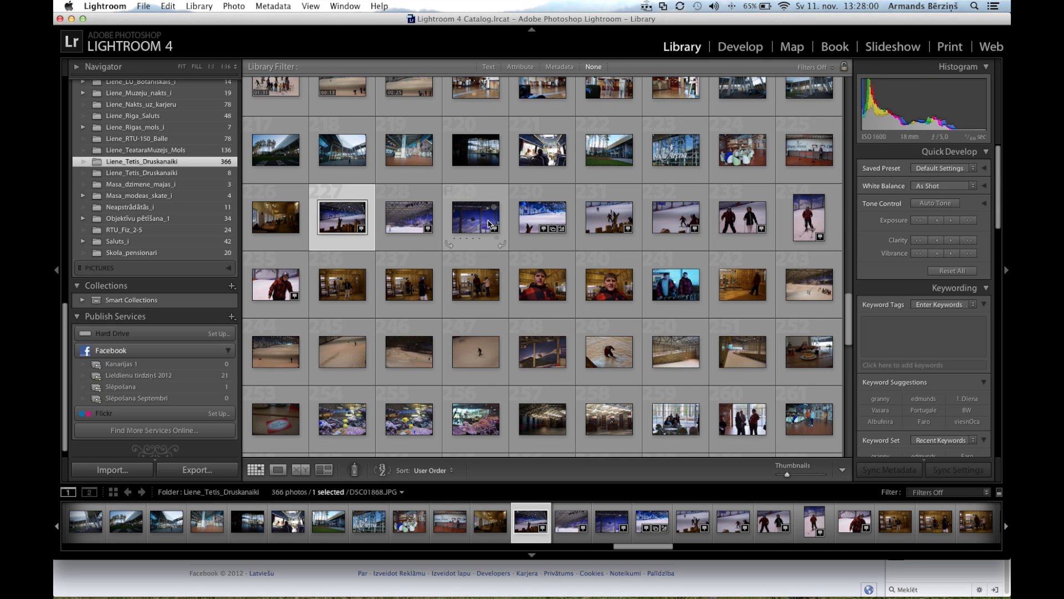
left_click(489, 225, "shift")
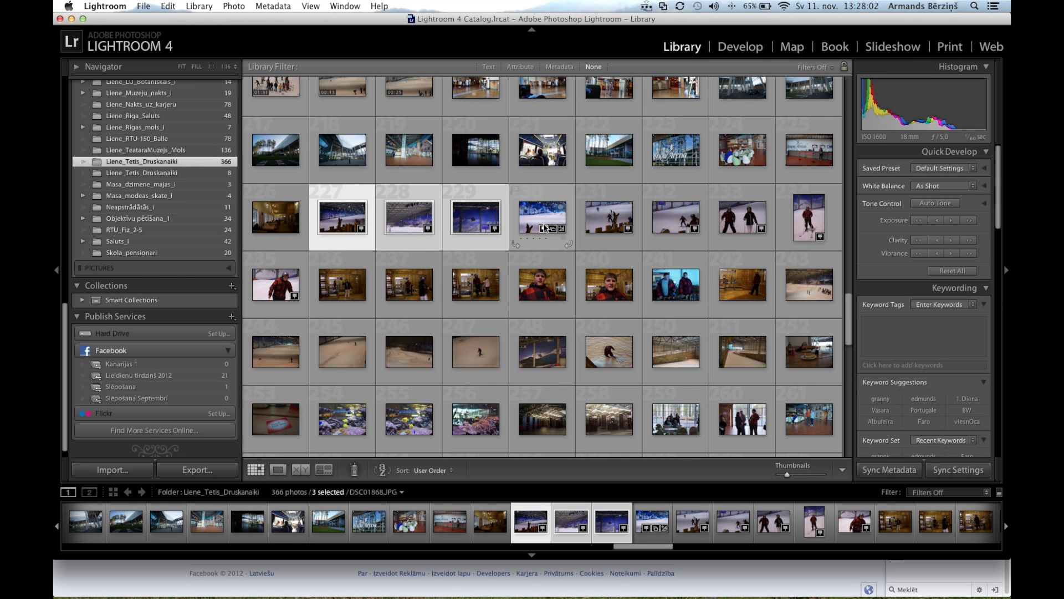
left_click(616, 219, "super")
left_click(743, 219, "super")
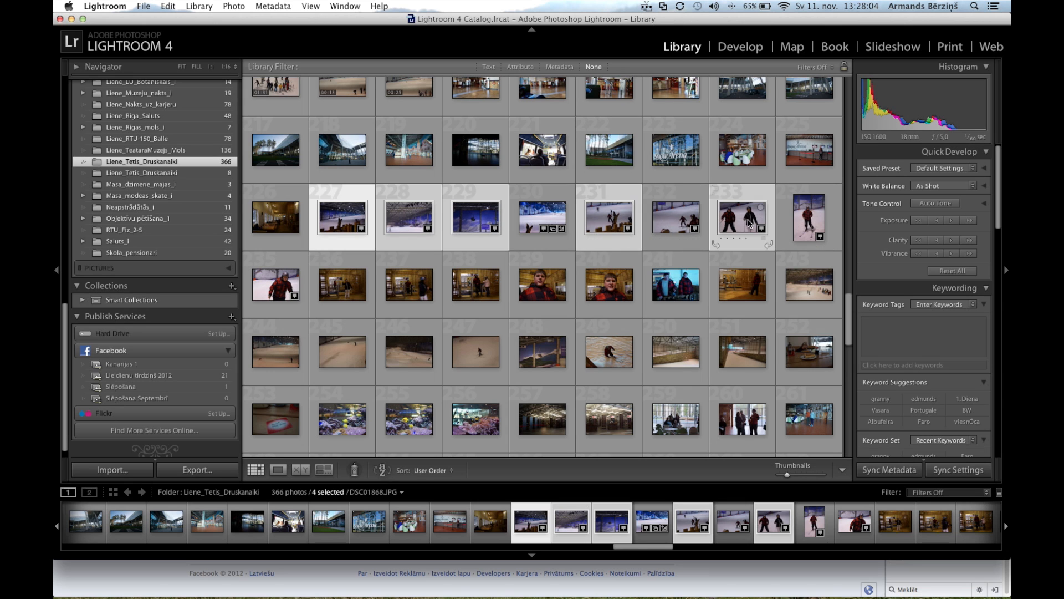
left_click(698, 223, "super")
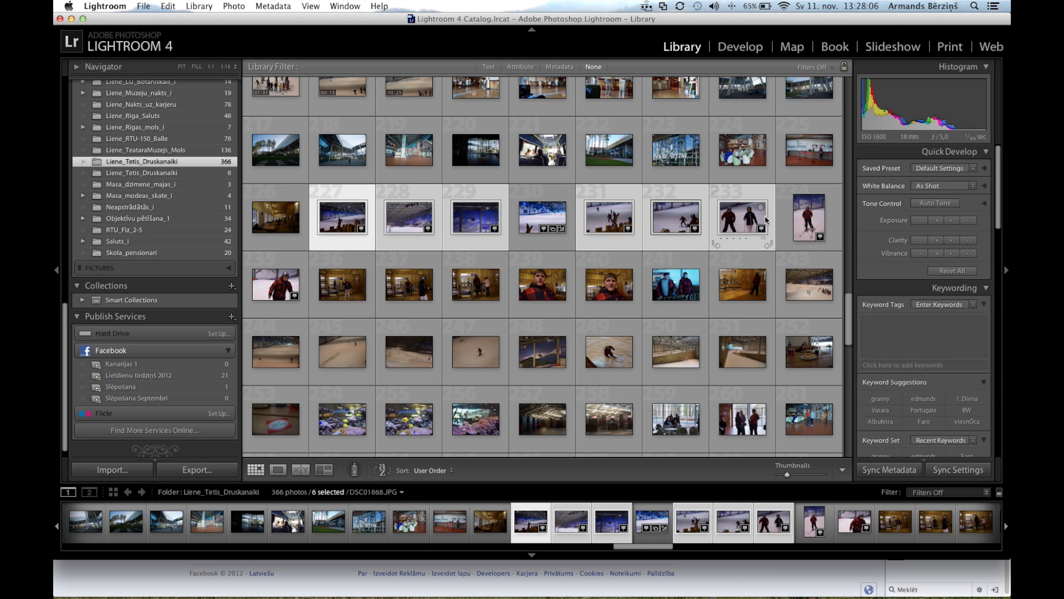
left_click(810, 218, "super")
left_click(275, 286, "super")
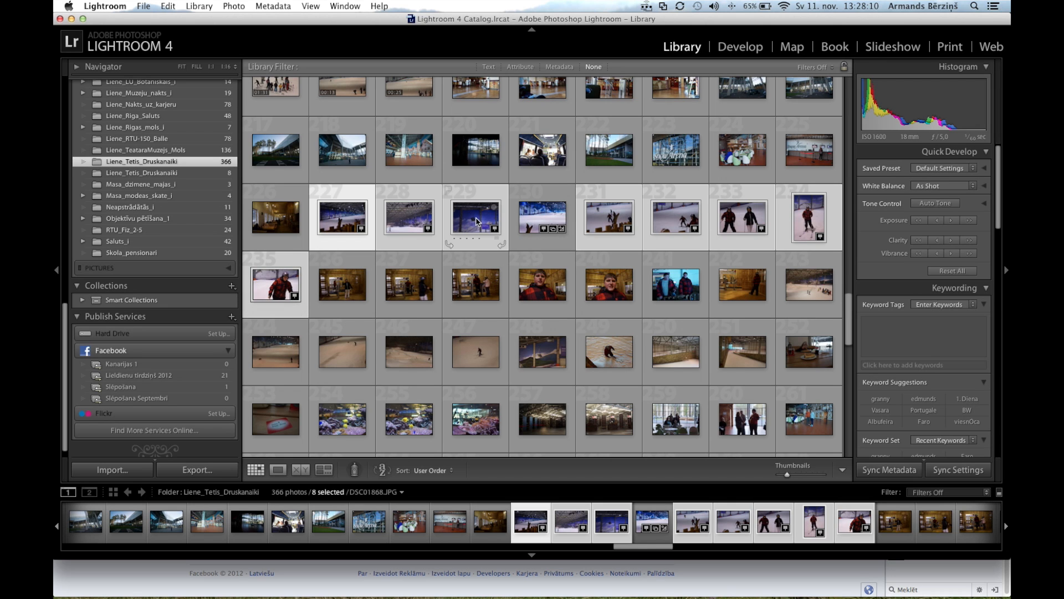
left_click(741, 219, "super")
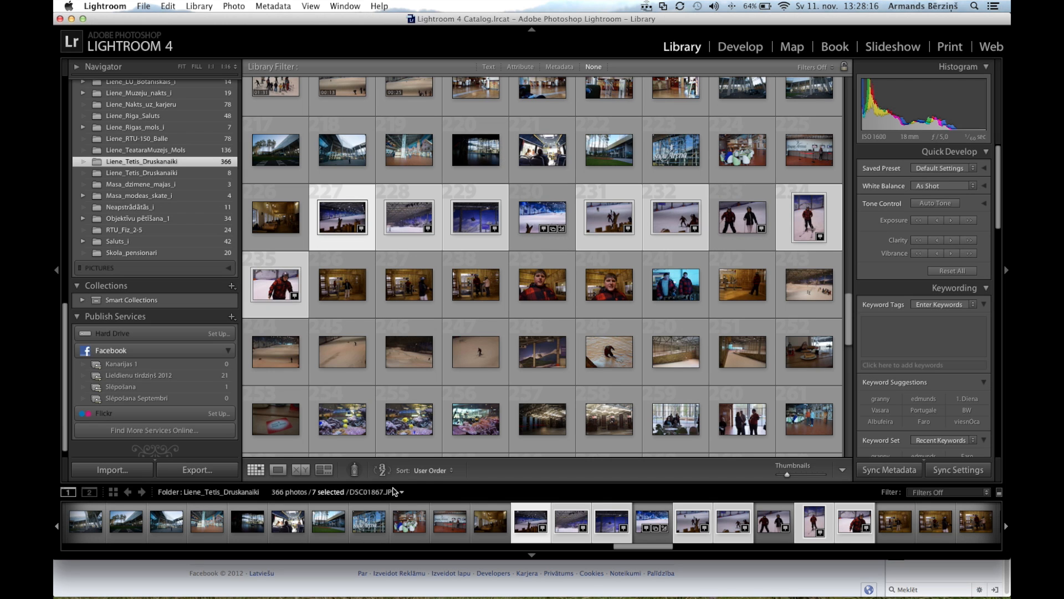
- Add the selected ski photos to the Slēpošana Septembrī collection and publish the collection to Facebook
left_click_drag(343, 223, 197, 379)
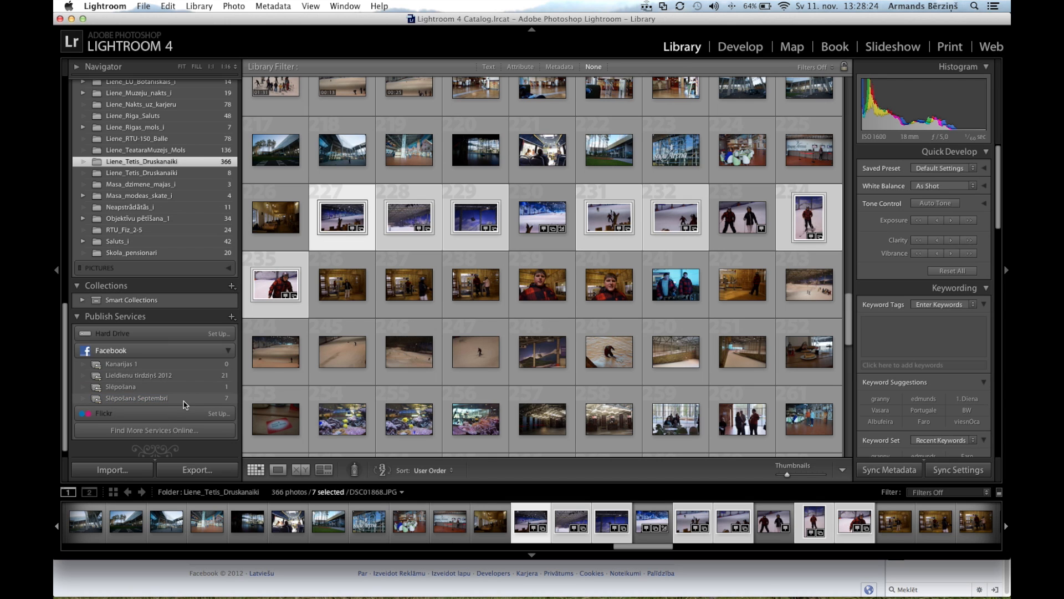
left_click(184, 401)
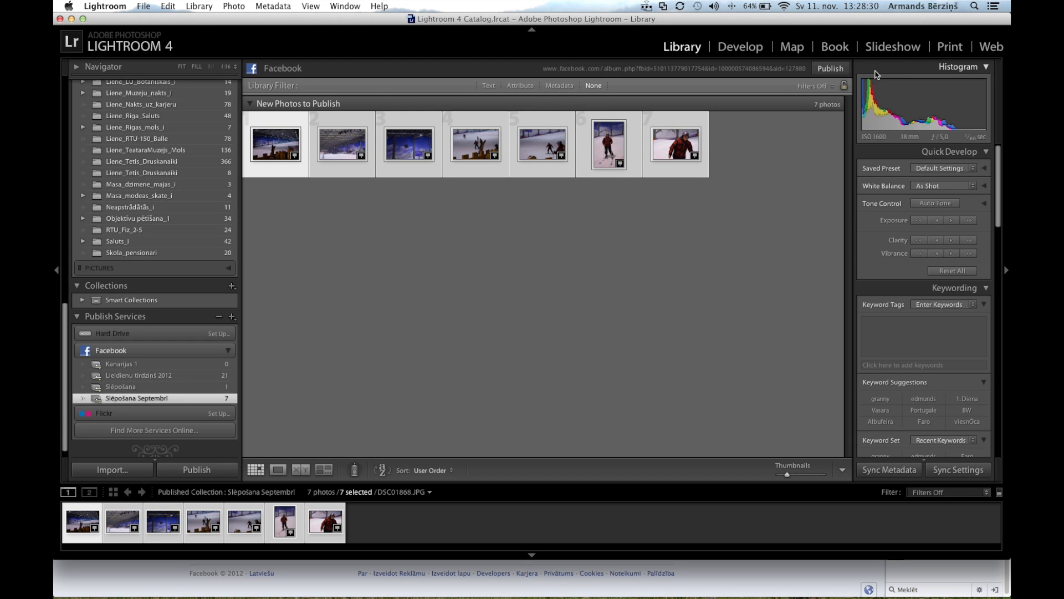
left_click(825, 71)
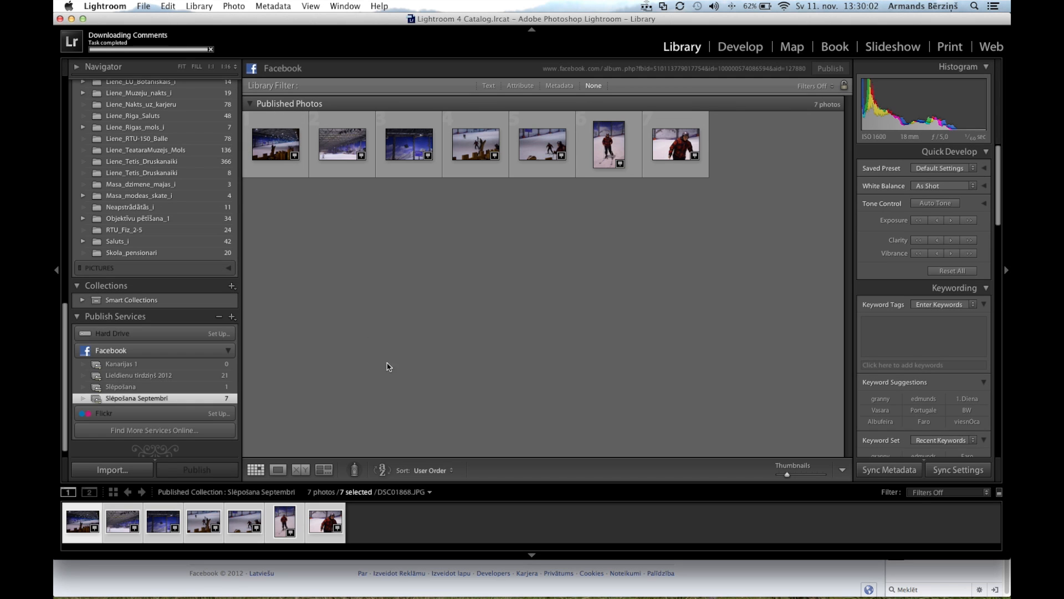
- Switch to Facebook in Safari and examine the published ski photos among the account's own uploaded pictures
left_click(128, 575)
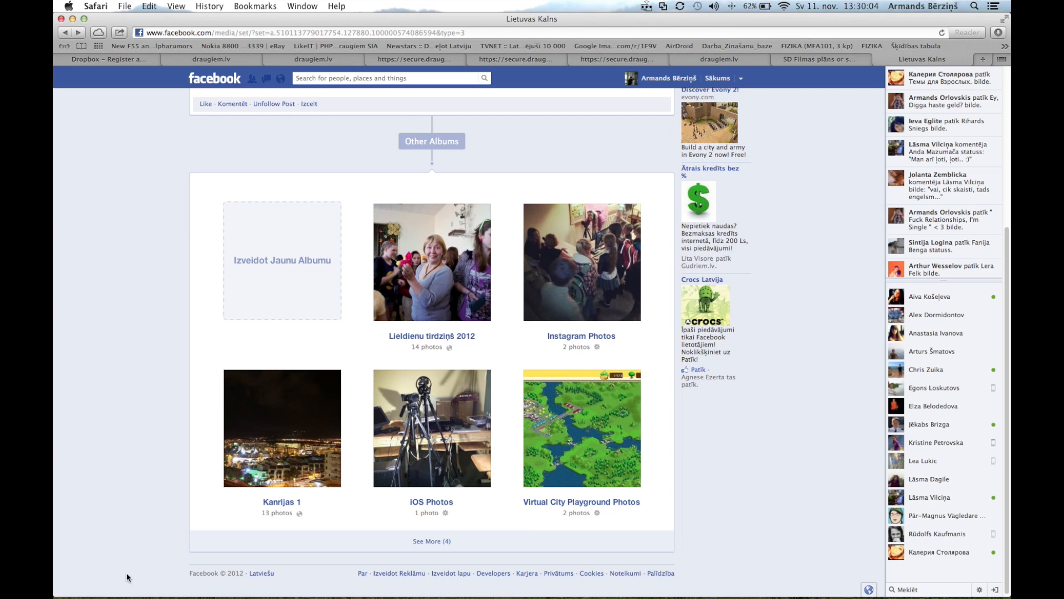
left_click(214, 79)
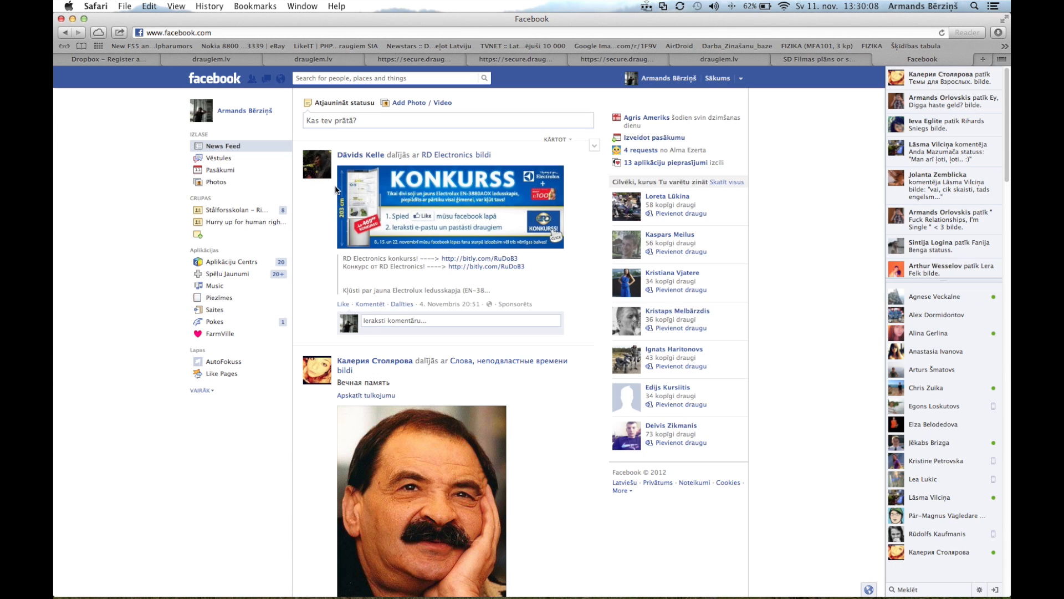
left_click(221, 184)
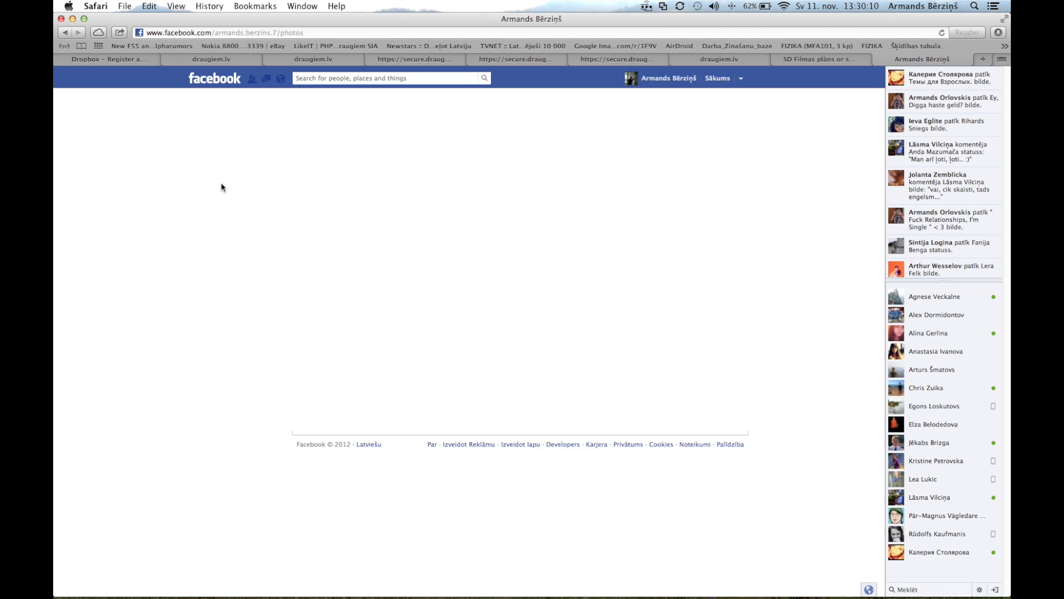
left_click(394, 143)
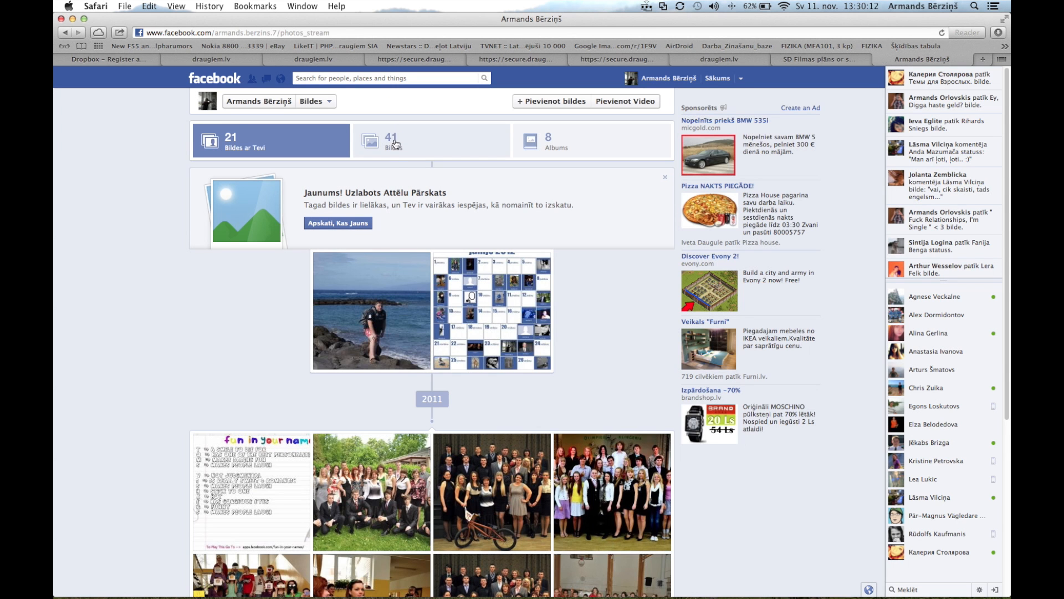
scroll(476, 303, "down", 1)
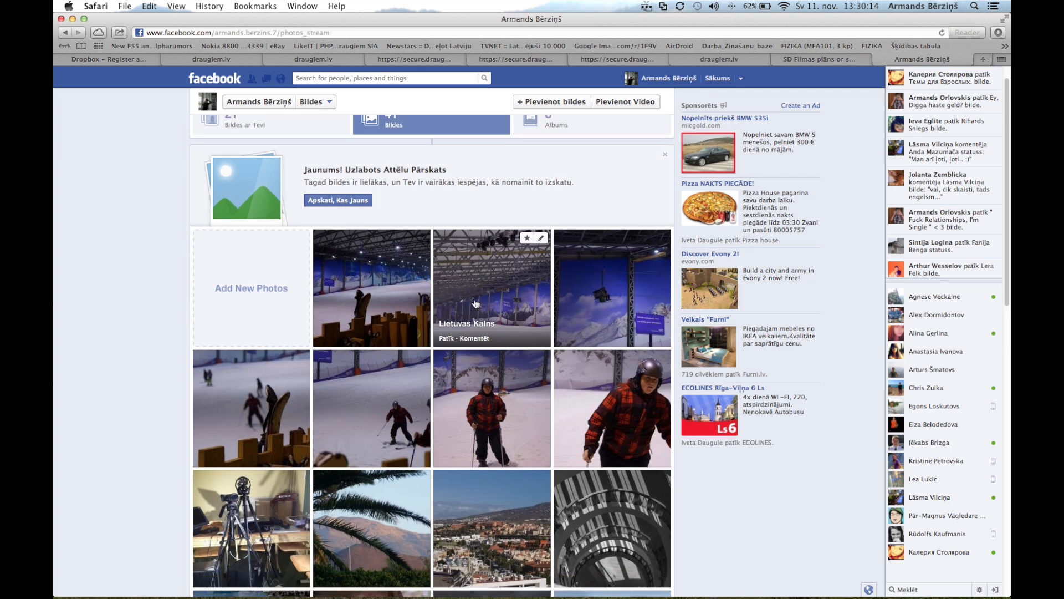
scroll(476, 304, "down", 4)
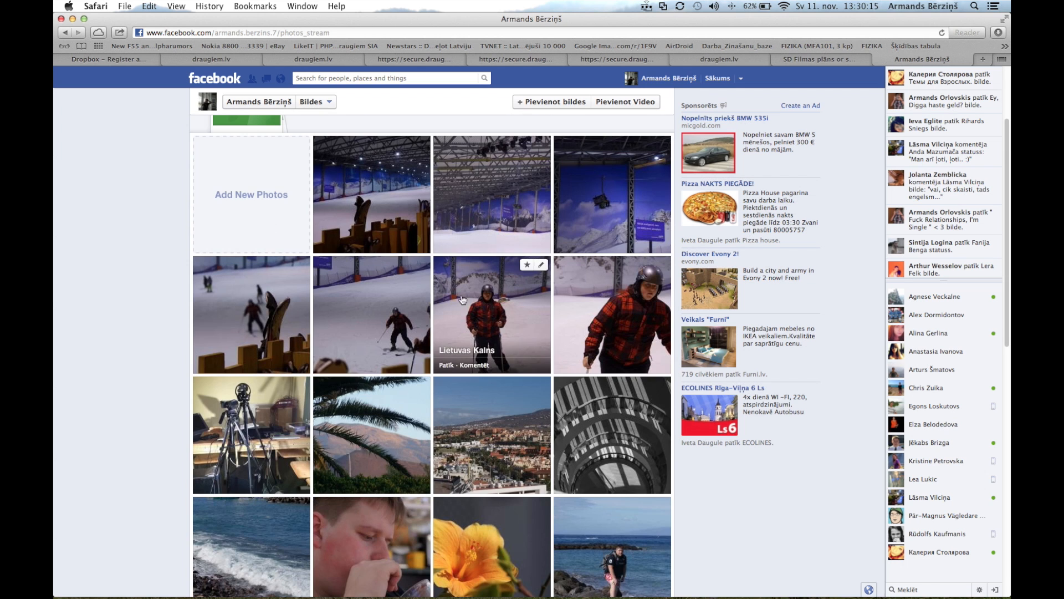
- View the published ski photos enlarged one after another from DSC01868.jpg to DSC01901.jpg, and return to the photo overview
scroll(387, 206, "up", 1)
left_click(388, 206)
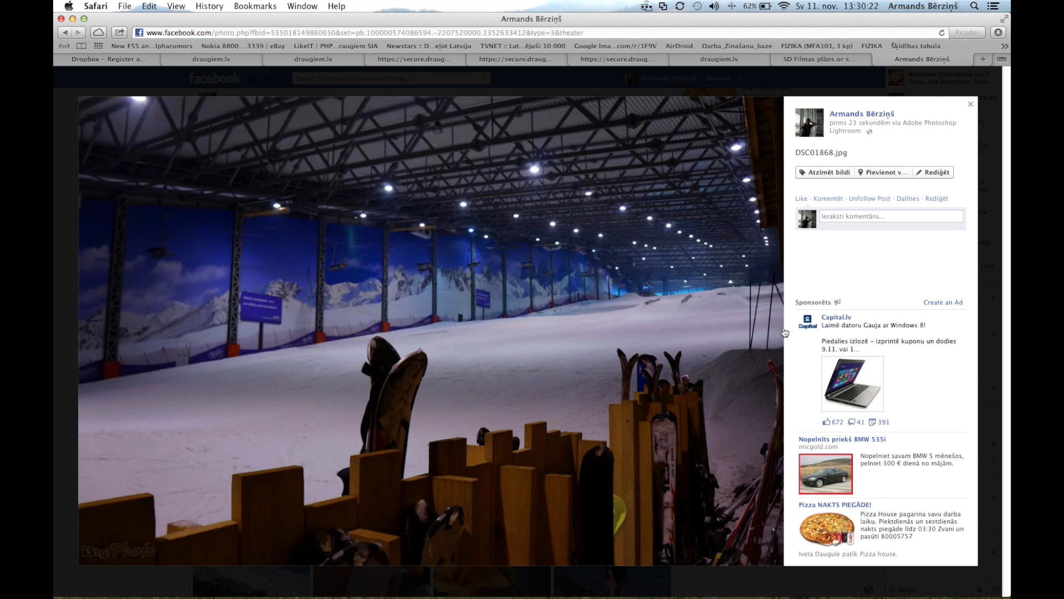
left_click(768, 332)
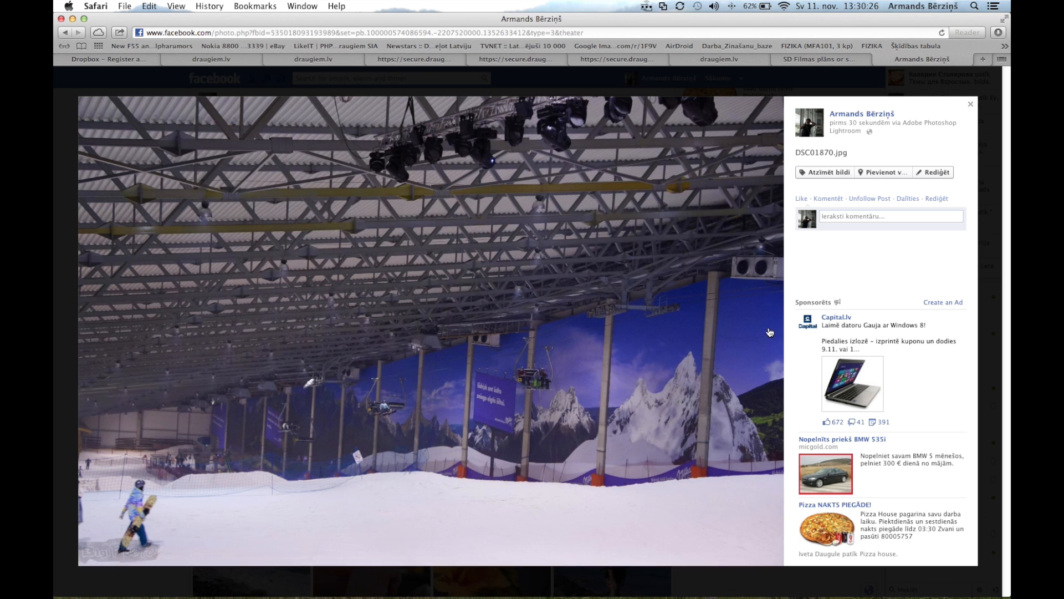
left_click(768, 332)
left_click(768, 332)
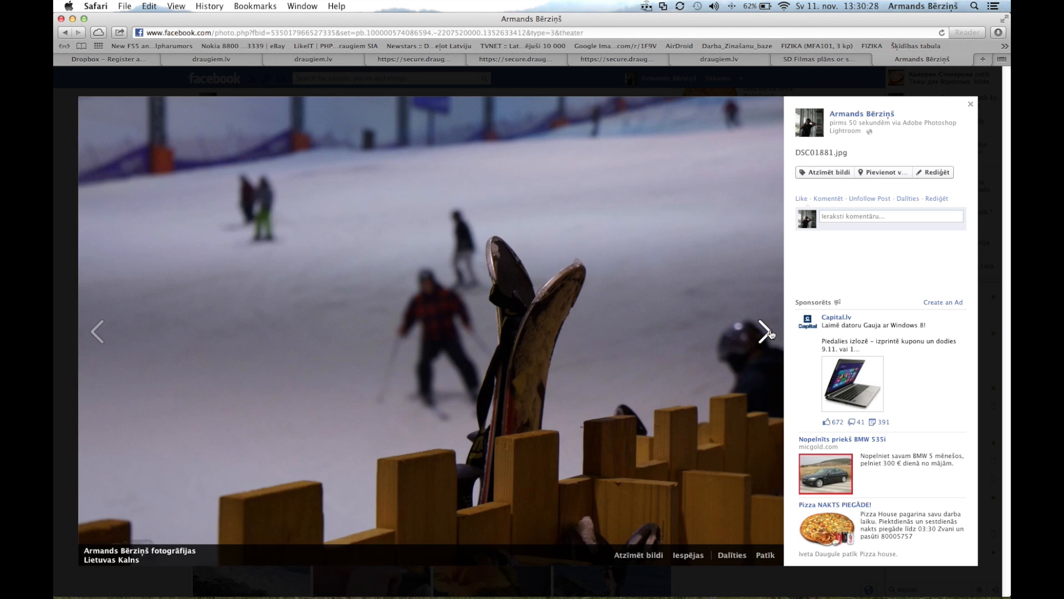
left_click(768, 332)
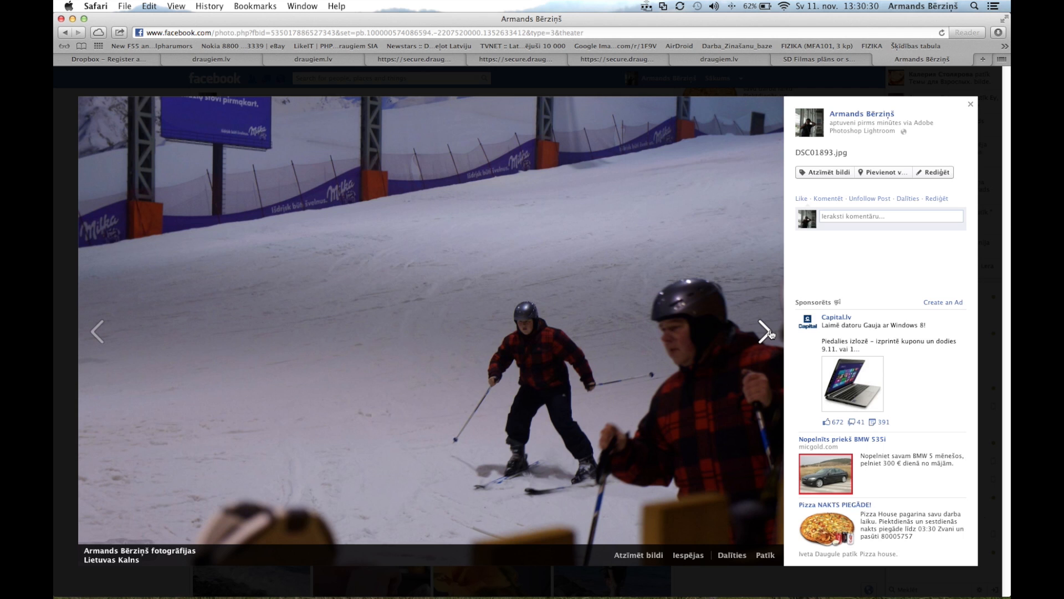
left_click(768, 332)
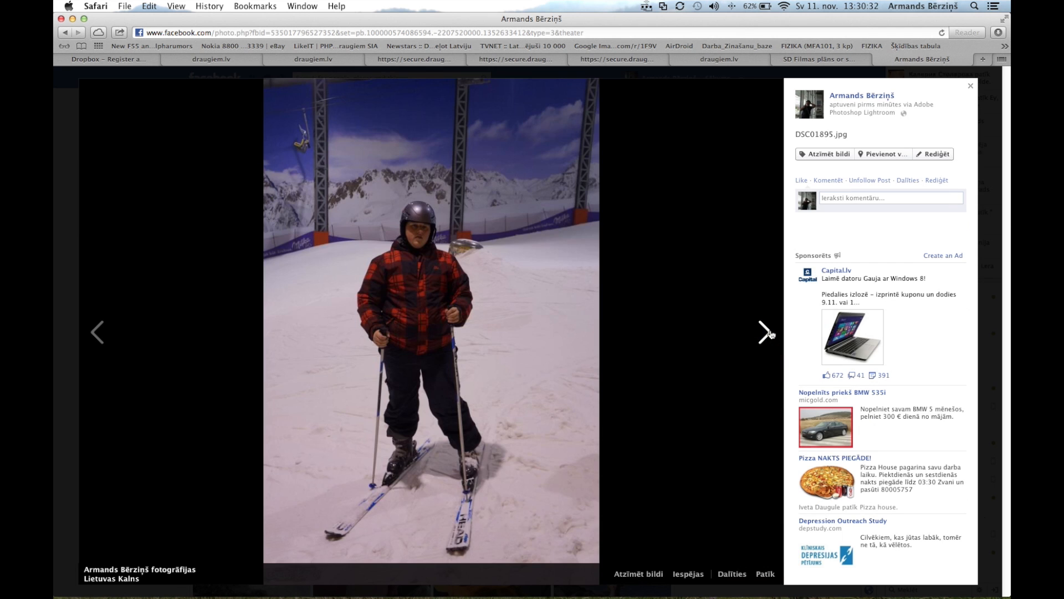
left_click(769, 333)
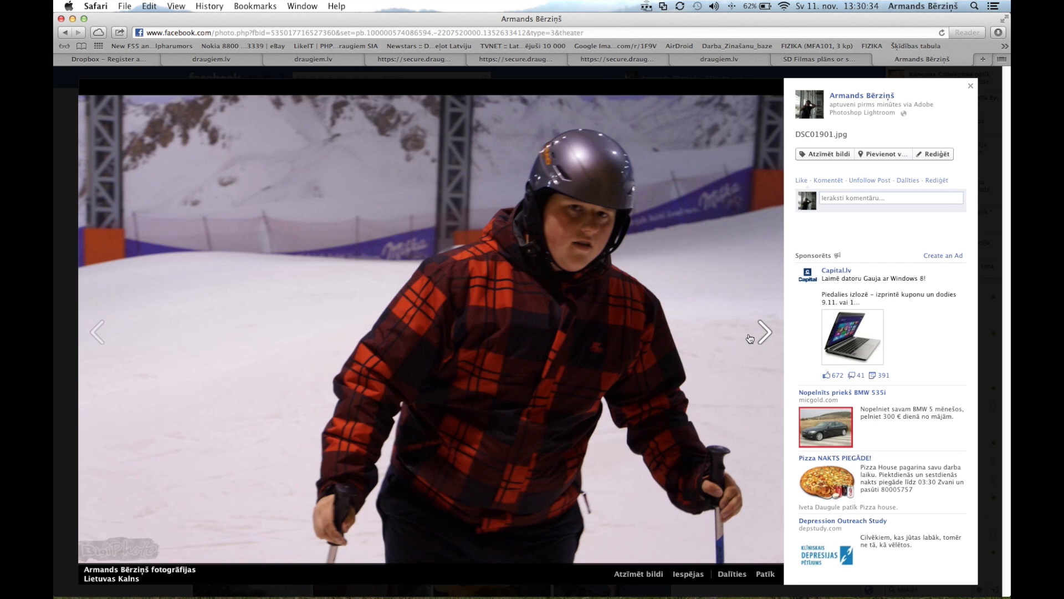
left_click(970, 89)
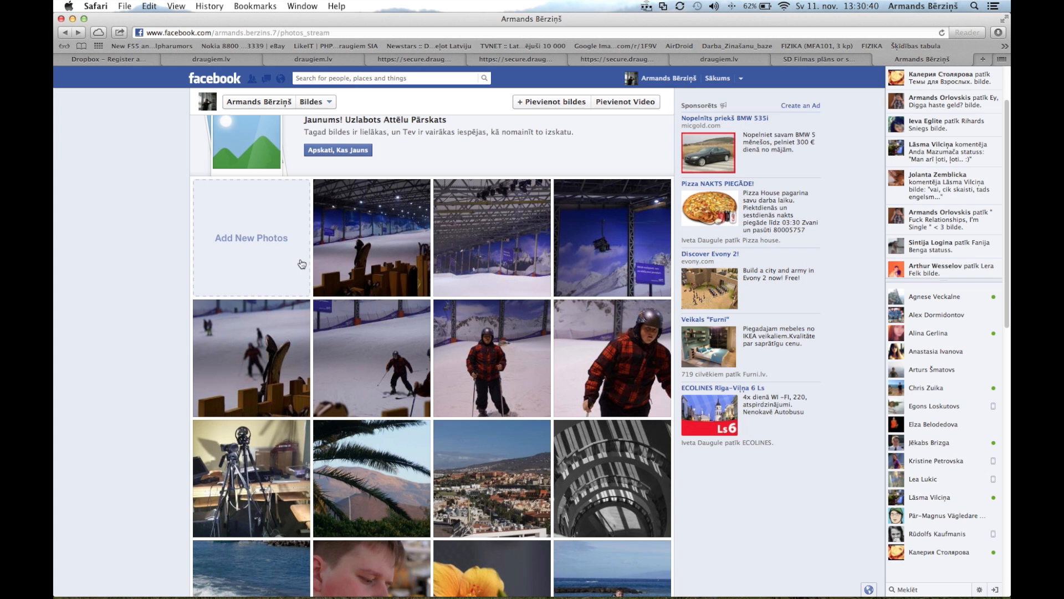
scroll(296, 275, "down", 5)
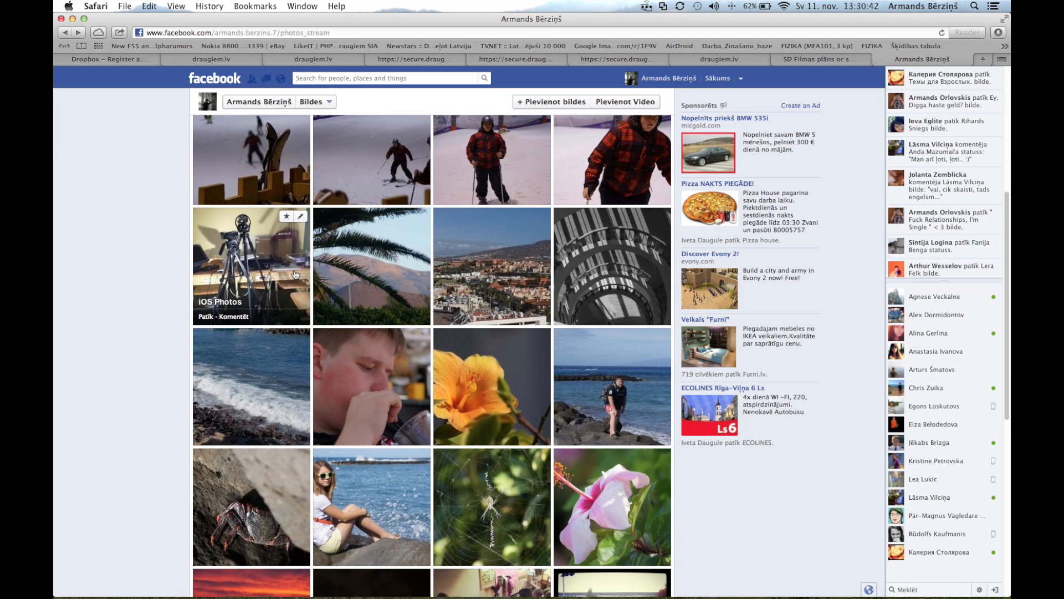
- Restore the minimized Audio Recording window of QuickTime Player and stop the recording
mouse_move(355, 595)
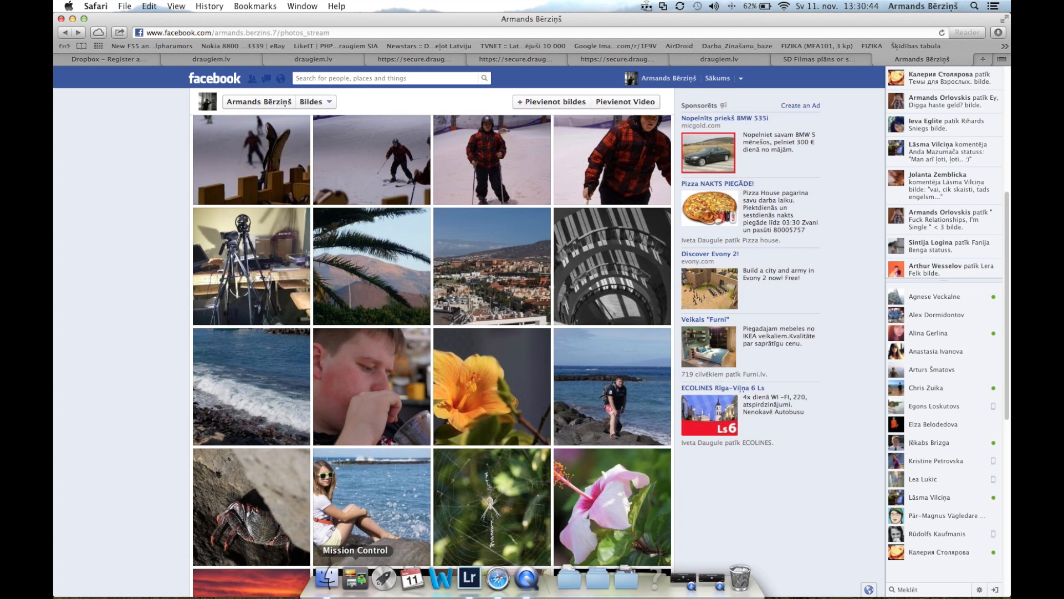
left_click(690, 579)
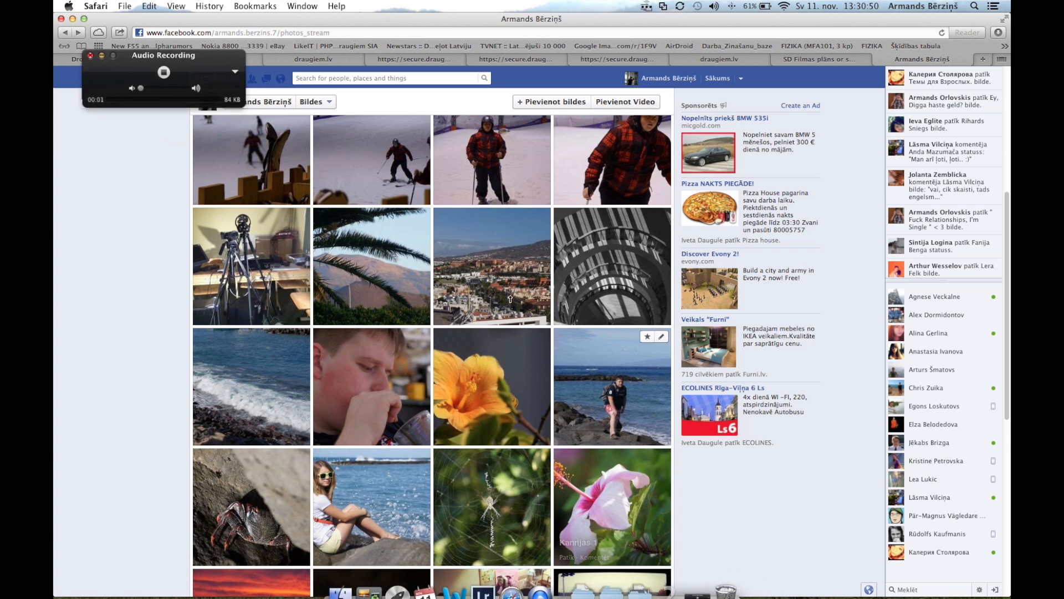
left_click(164, 67)
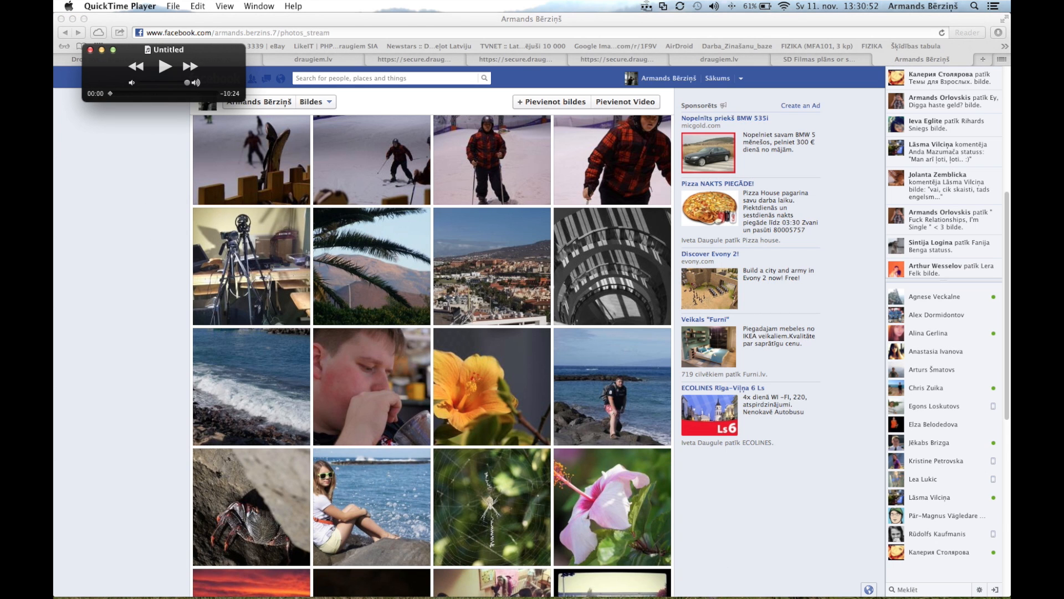